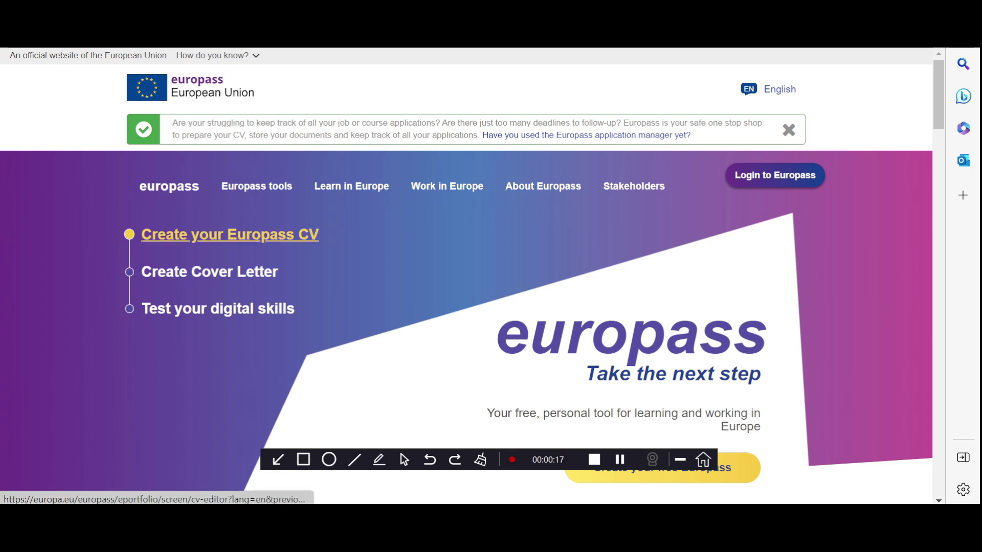
Step: Open the Europass CV editor and accept only the essential cookies
{"action": "key", "text": "Return"}
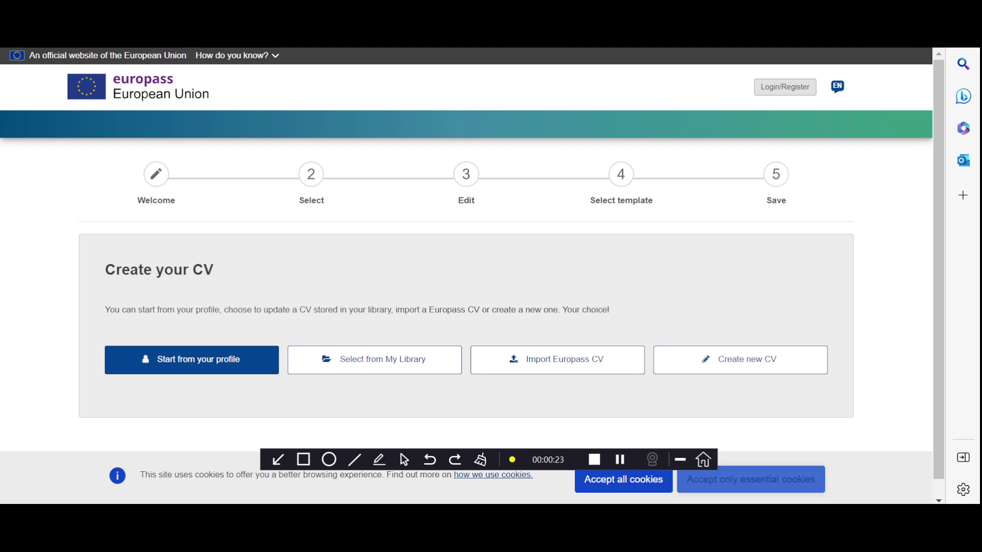
{"action": "left_click", "coordinate": [751, 479]}
{"action": "key", "text": "Tab"}
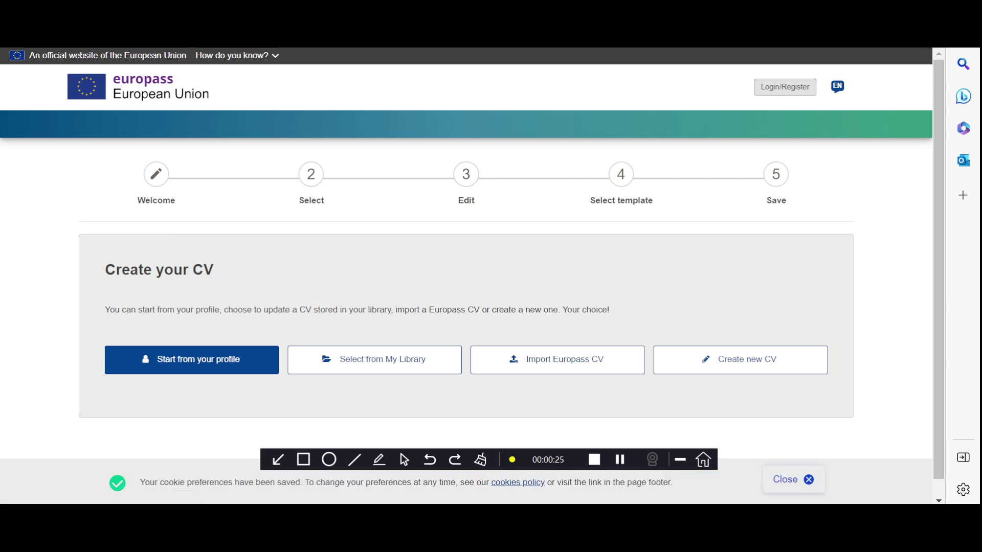
{"action": "key", "text": "Return"}
{"action": "scroll", "coordinate": [466, 275], "scroll_direction": "down", "scroll_amount": 1}
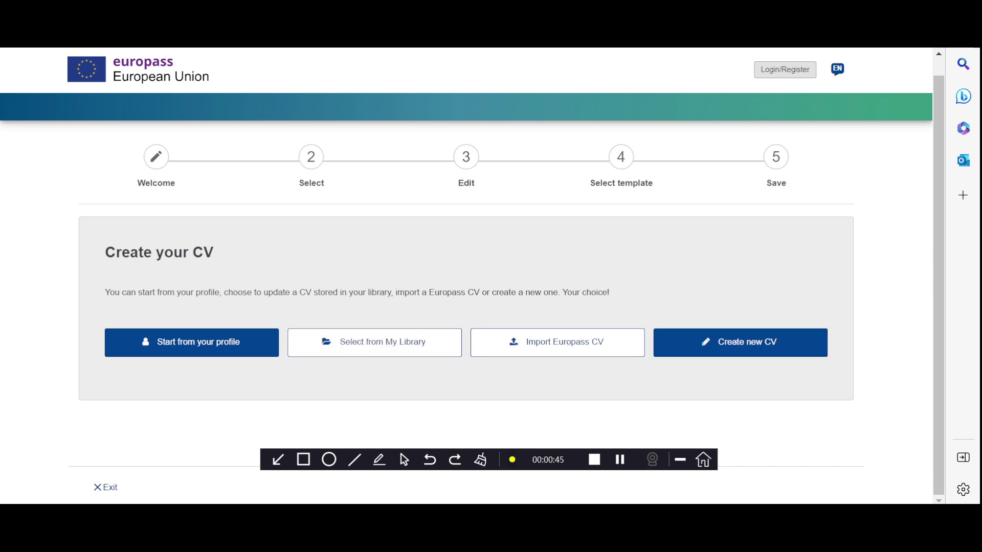
Step: Start creating a new CV and look over its personal information form
{"action": "left_click", "coordinate": [740, 342]}
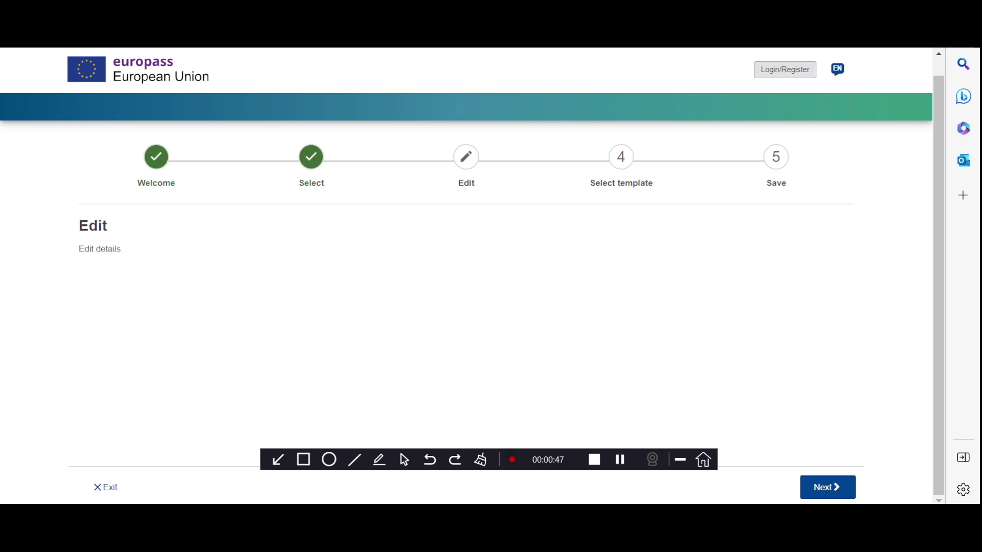
{"action": "scroll", "coordinate": [460, 276], "scroll_direction": "down", "scroll_amount": 15}
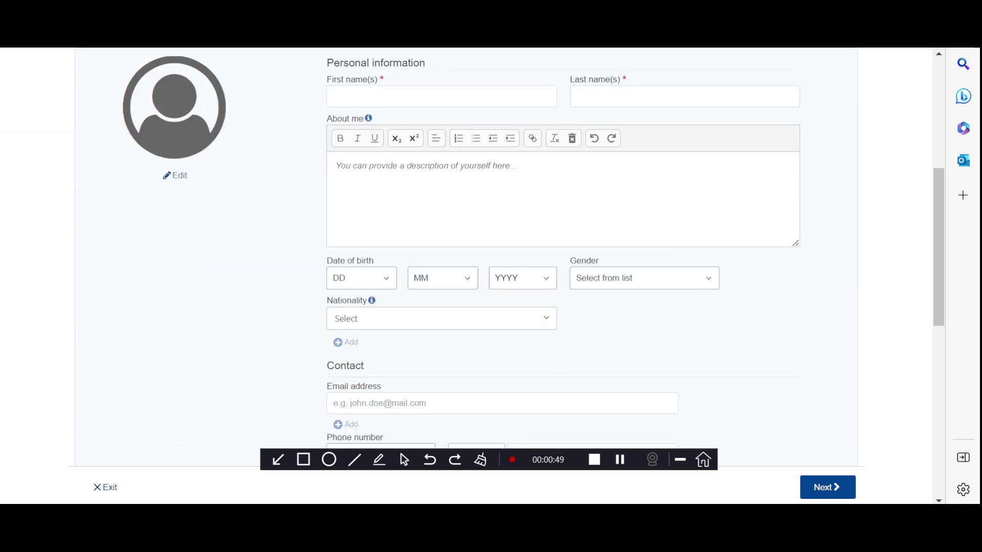
{"action": "scroll", "coordinate": [461, 277], "scroll_direction": "up", "scroll_amount": 12}
{"action": "scroll", "coordinate": [460, 276], "scroll_direction": "up", "scroll_amount": 2}
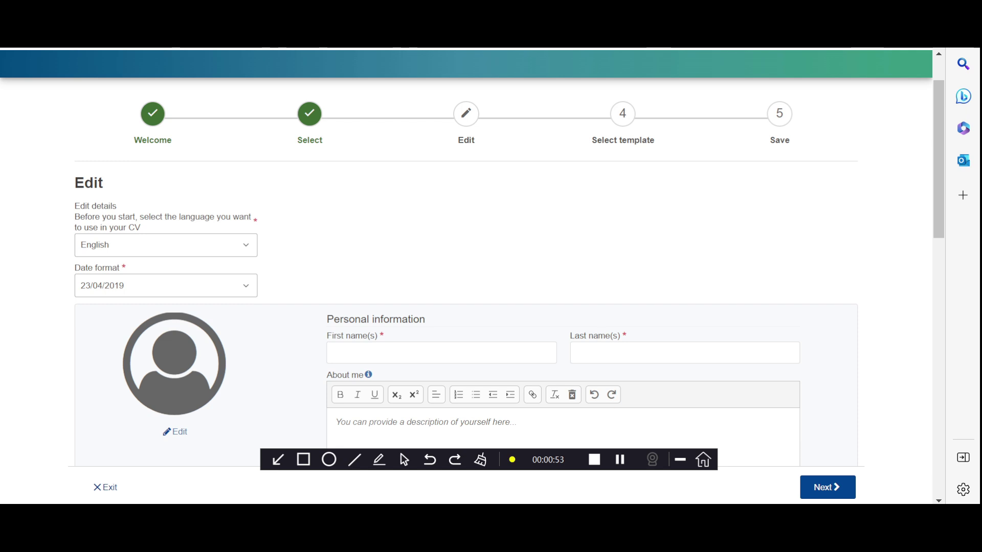
Step: Review the available date formats and languages for the CV
{"action": "left_click", "coordinate": [165, 285]}
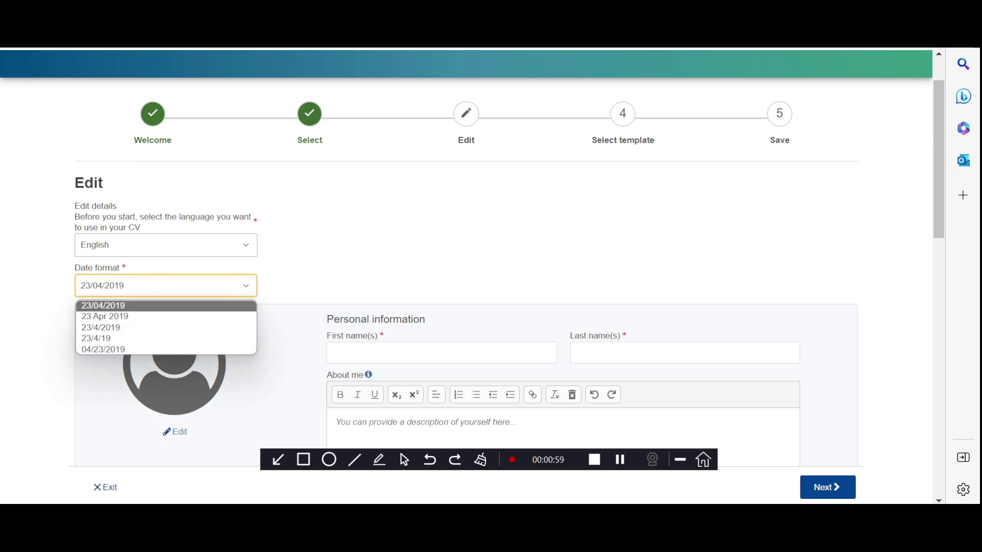
{"action": "left_click", "coordinate": [165, 245]}
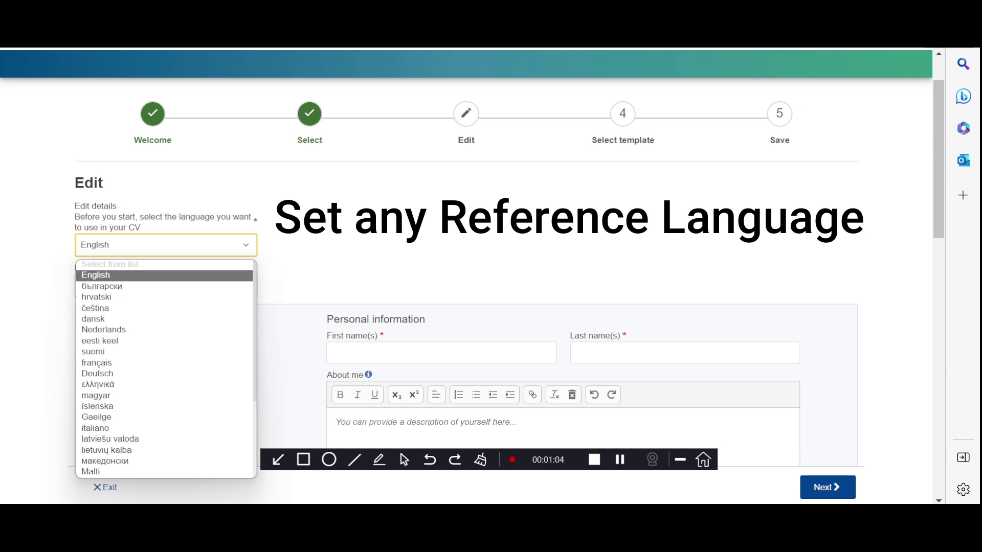
{"action": "key", "text": "Escape"}
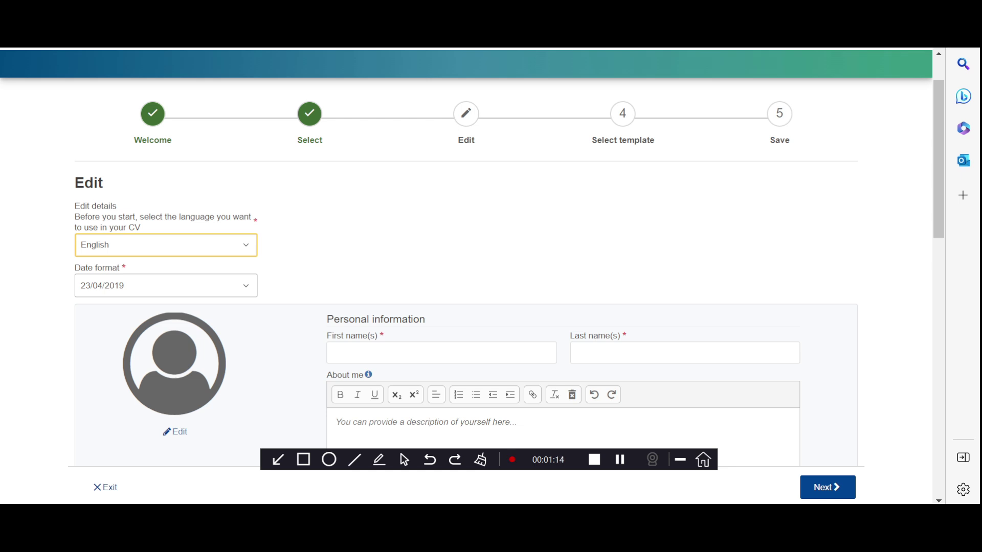
Step: Enter the person's first and last name and put "You can provide a description of yourself here..." as the About me text
{"action": "scroll", "coordinate": [491, 256], "scroll_direction": "down", "scroll_amount": 4}
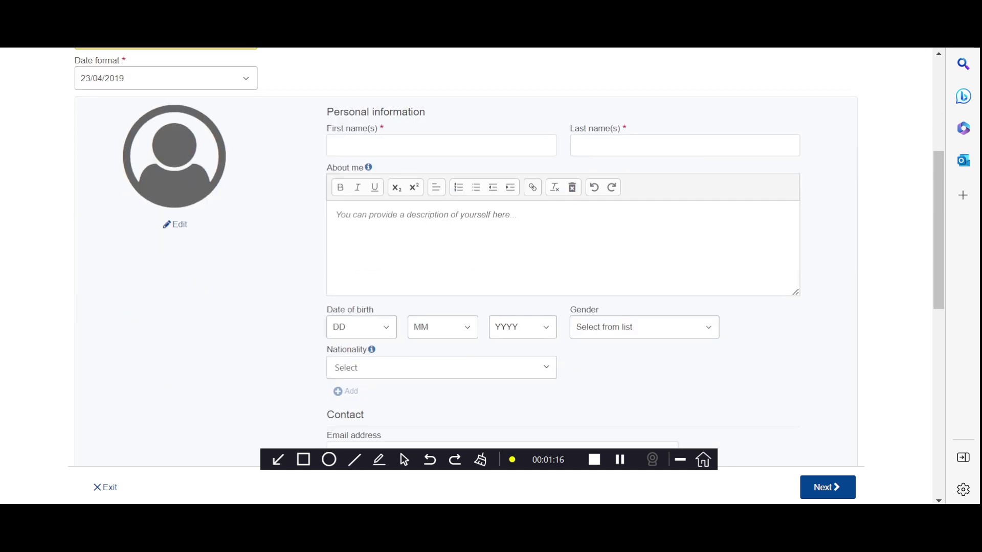
{"action": "left_click", "coordinate": [174, 225]}
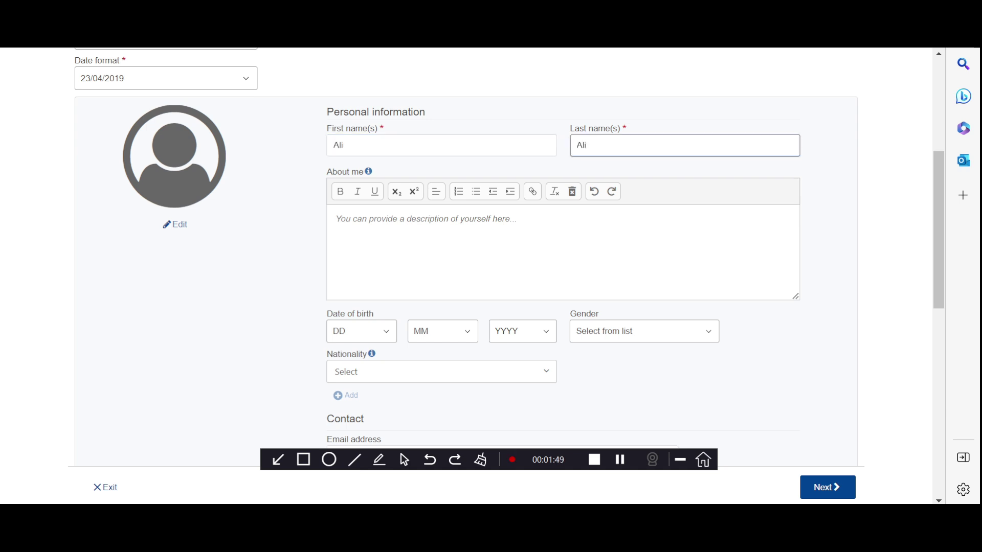
{"action": "left_click", "coordinate": [390, 219]}
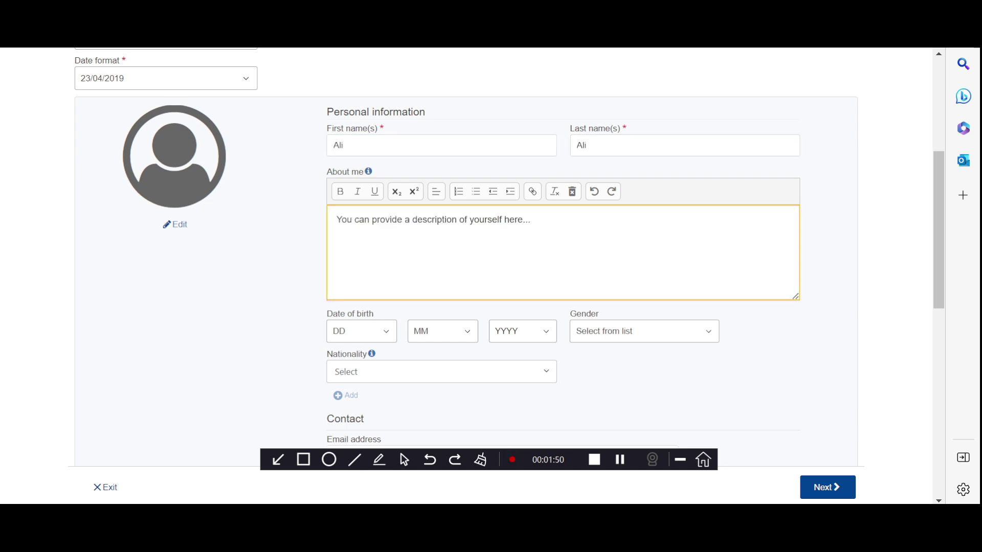
Step: Select the day, month and year of the date of birth and set the gender to Male
{"action": "scroll", "coordinate": [390, 220], "scroll_direction": "down", "scroll_amount": 4}
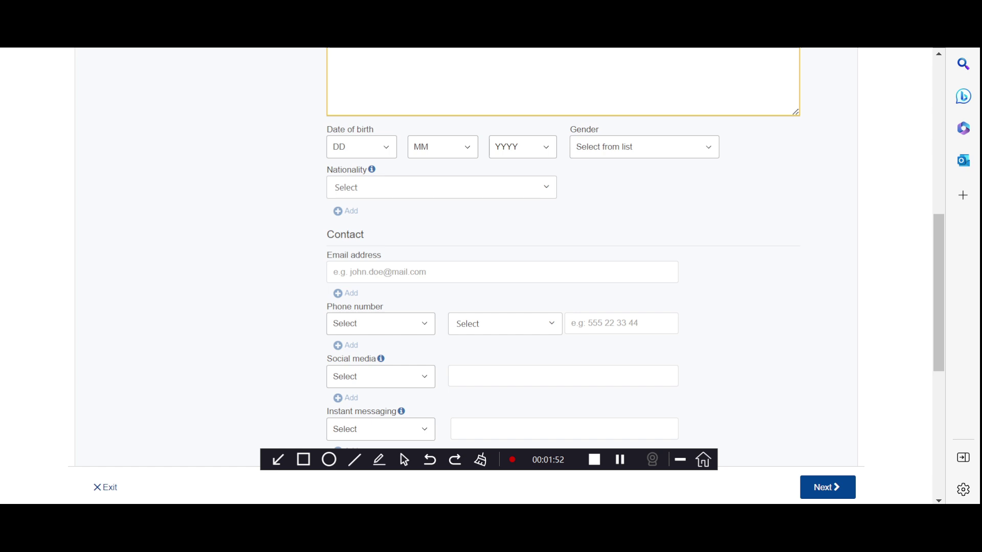
{"action": "left_click", "coordinate": [361, 147]}
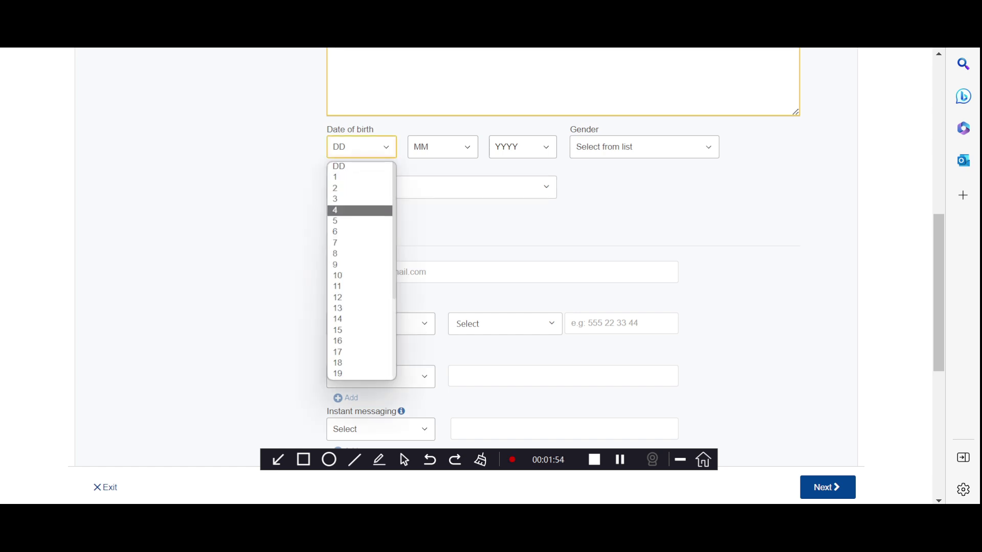
{"action": "left_click", "coordinate": [361, 210]}
{"action": "left_click", "coordinate": [442, 147]}
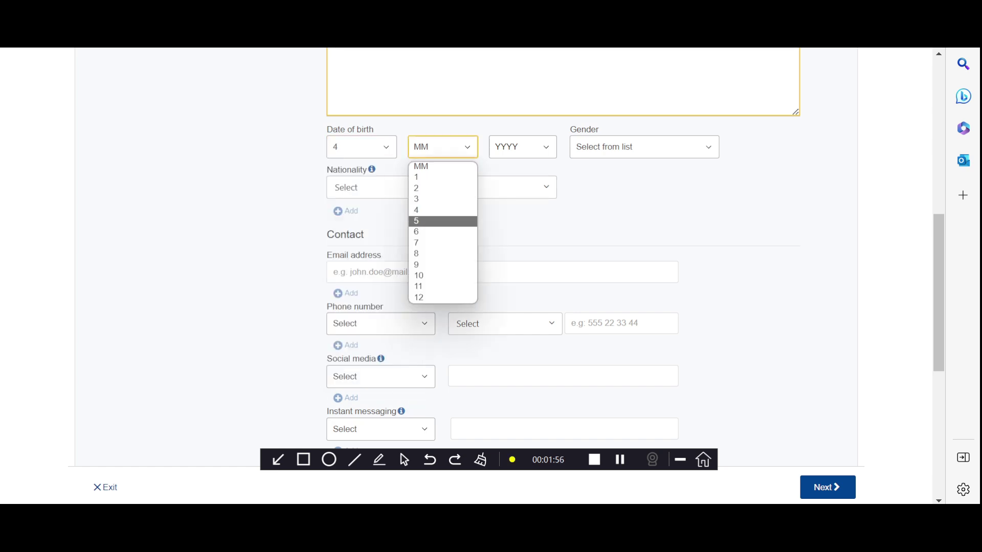
{"action": "left_click", "coordinate": [442, 221]}
{"action": "left_click", "coordinate": [522, 147]}
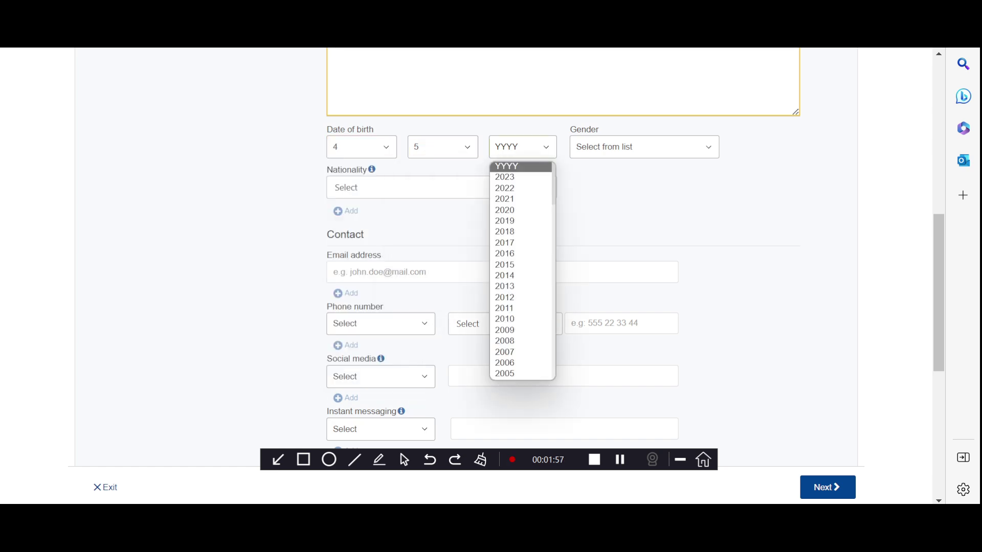
{"action": "left_click", "coordinate": [519, 244]}
{"action": "left_click", "coordinate": [644, 147]}
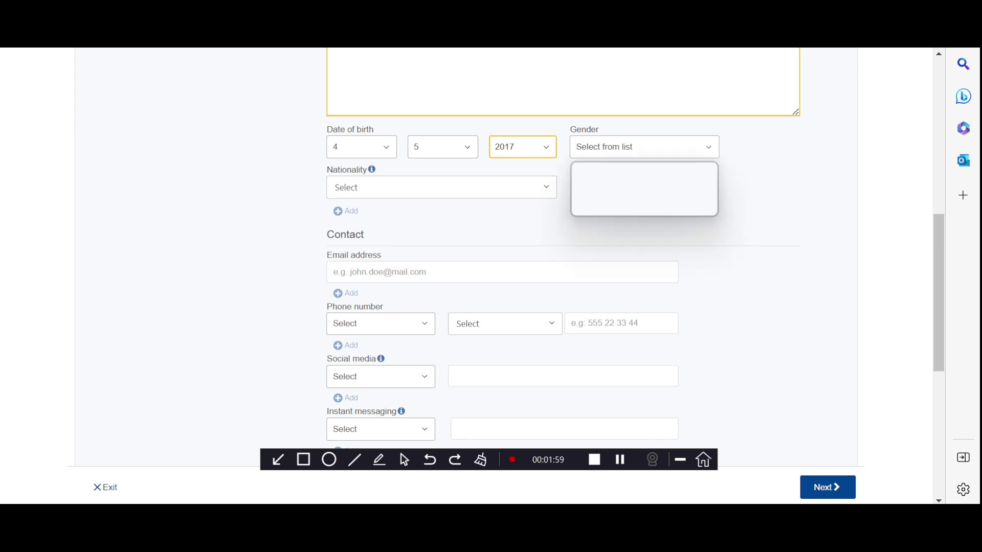
{"action": "key", "text": "Return"}
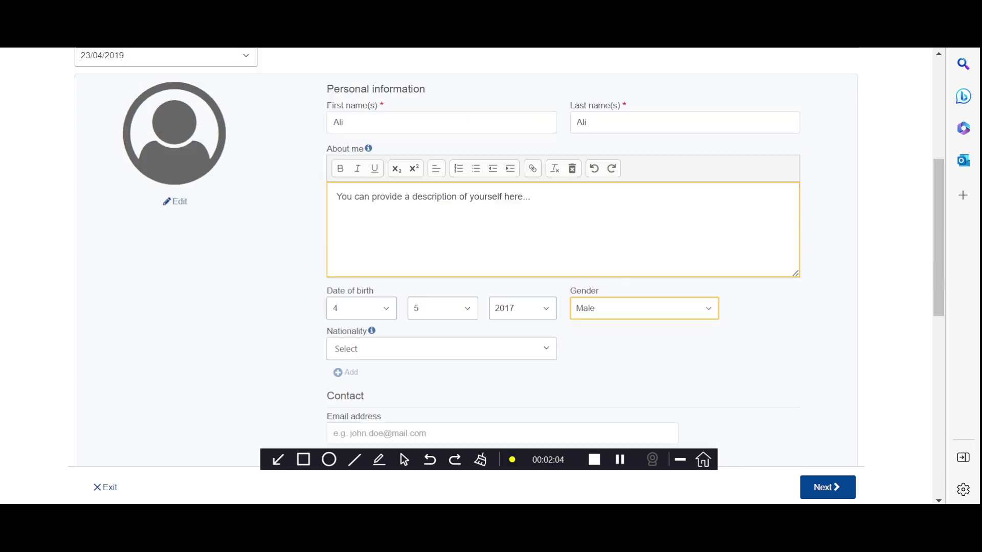
Step: Save the personal information and add a Work experience section with the occupation Electrical engineer
{"action": "scroll", "coordinate": [491, 245], "scroll_direction": "down", "scroll_amount": 15}
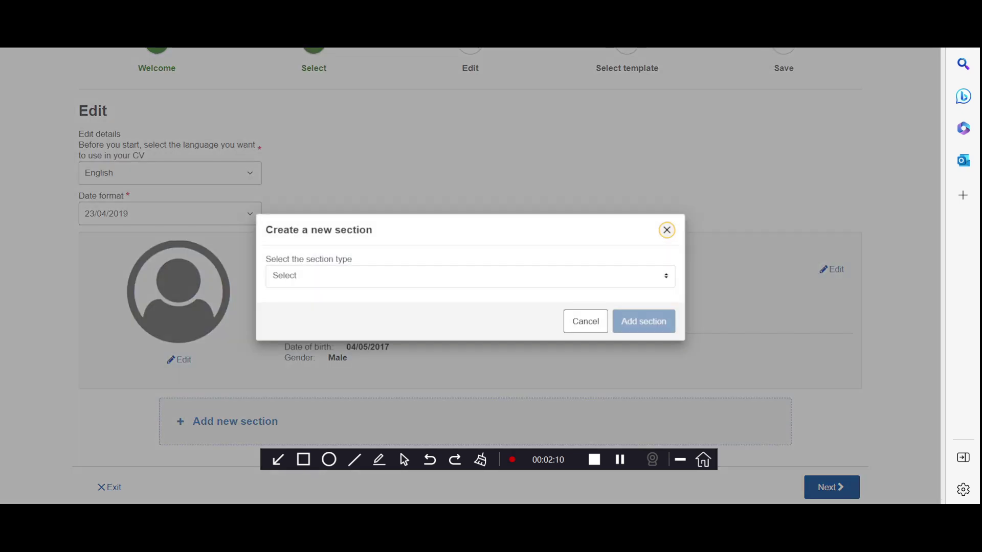
{"action": "left_click", "coordinate": [469, 276]}
{"action": "left_click", "coordinate": [305, 58]}
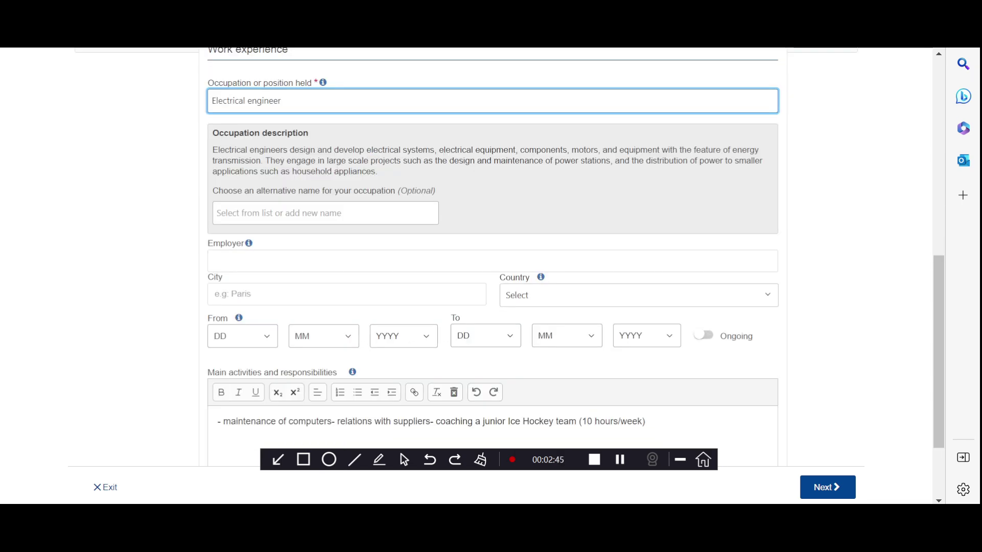
Step: Set the employer to Pel and the country to United Kingdom, and save the work experience entry
{"action": "left_click", "coordinate": [215, 261]}
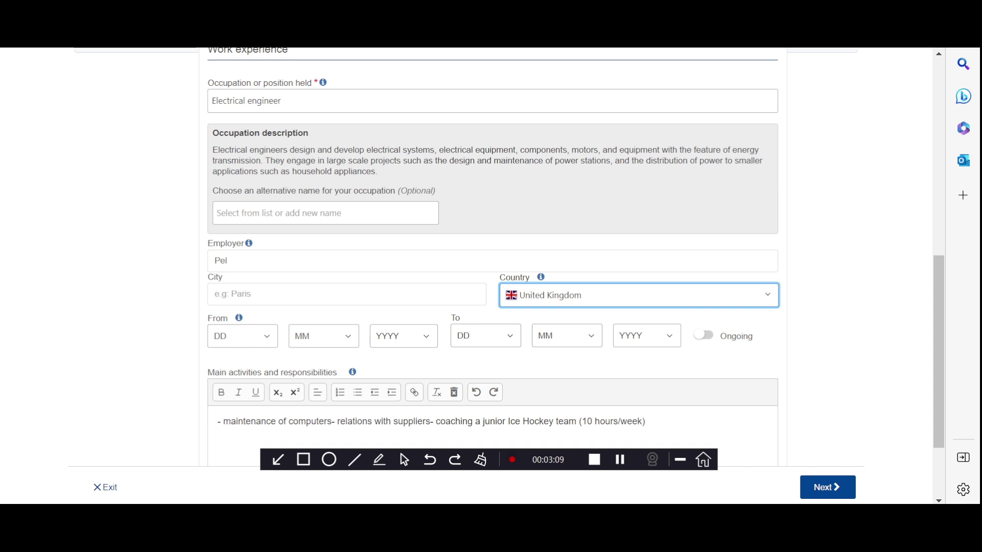
{"action": "scroll", "coordinate": [491, 256], "scroll_direction": "down", "scroll_amount": 2}
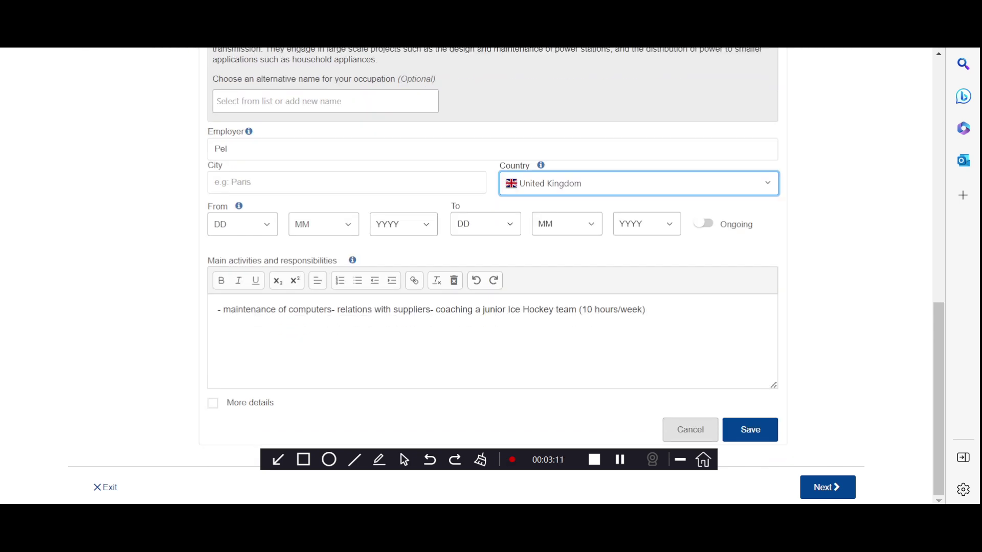
{"action": "left_click", "coordinate": [345, 309]}
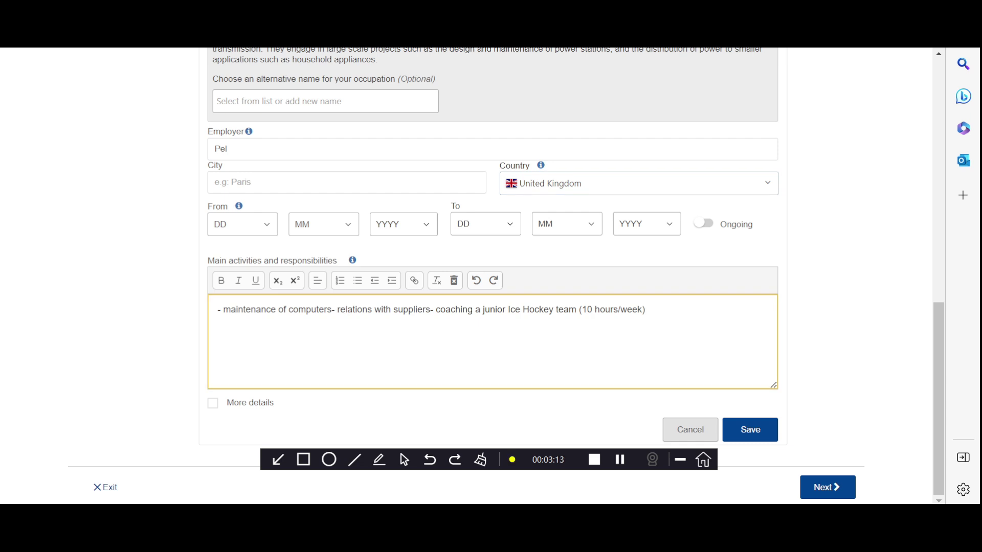
{"action": "left_click", "coordinate": [750, 429]}
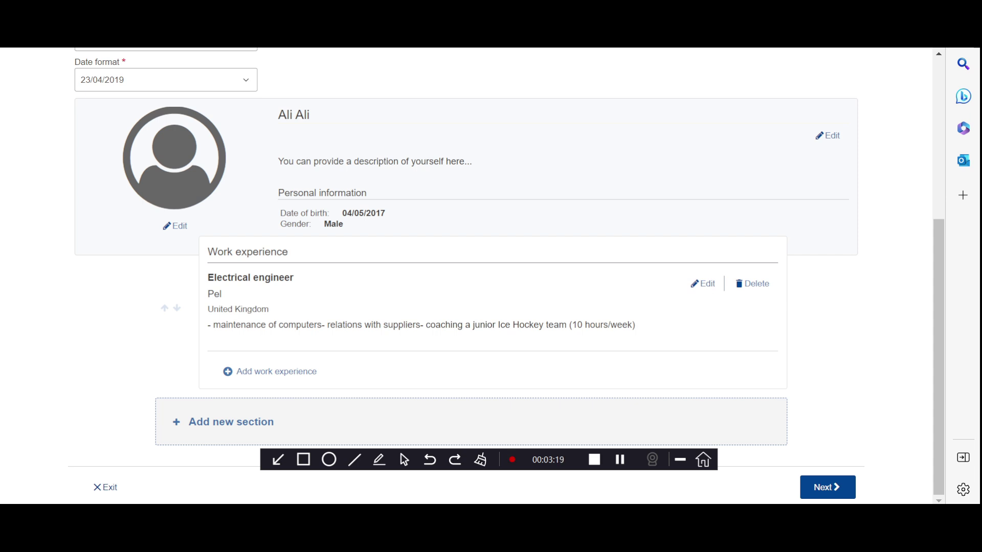
Step: Examine the section types that can be added to the CV without adding one
{"action": "left_click", "coordinate": [231, 421]}
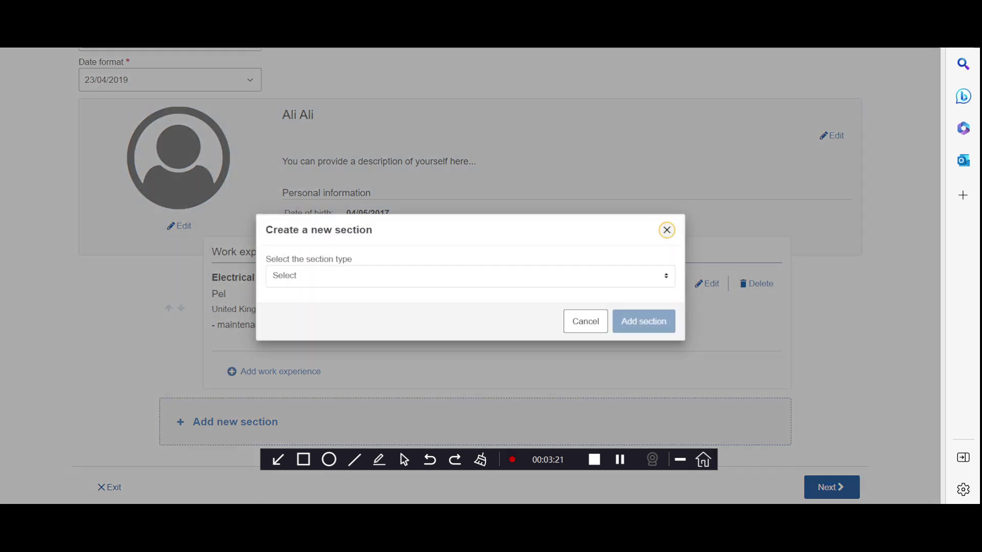
{"action": "left_click", "coordinate": [470, 276]}
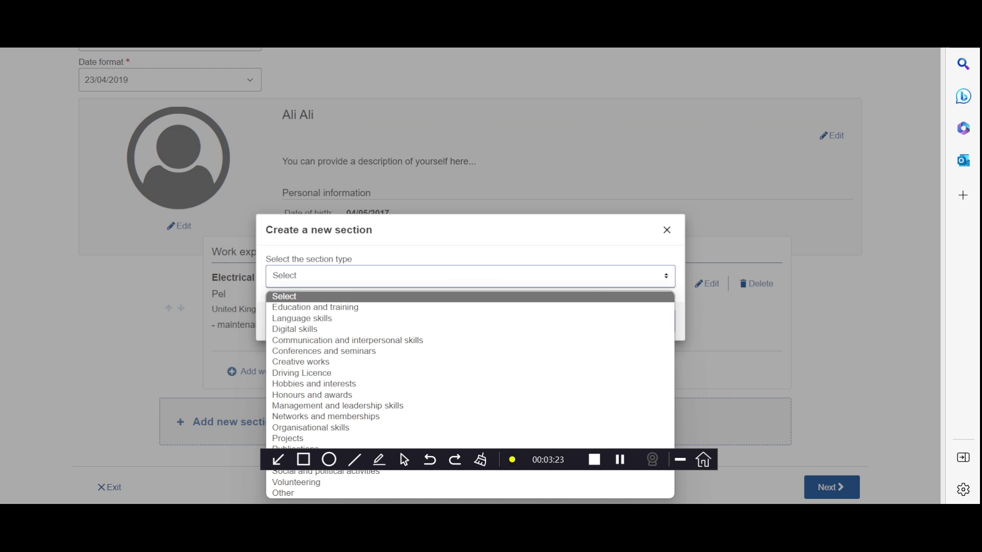
{"action": "key", "text": "Down"}
{"action": "key", "text": "Down"}
{"action": "key", "text": "Down"}
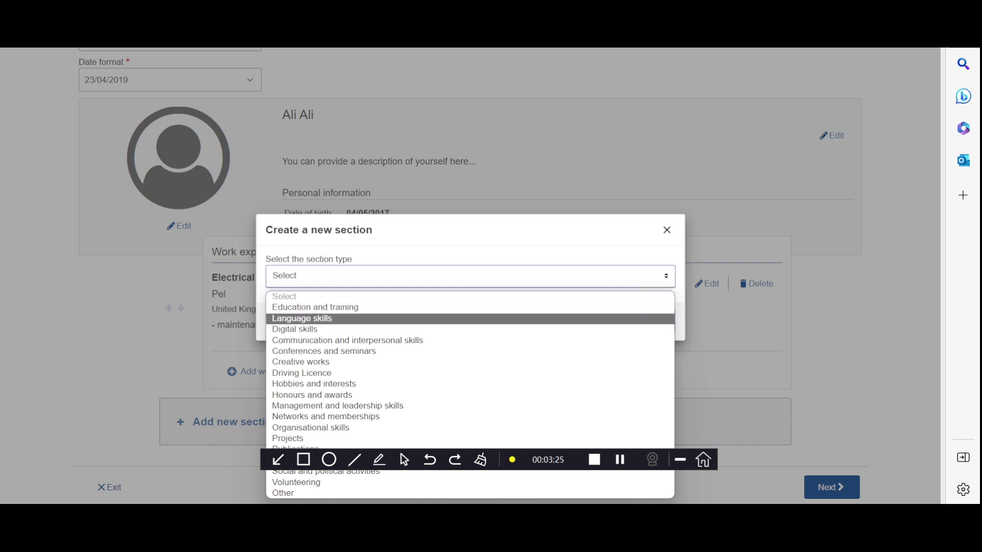
{"action": "key", "text": "Up"}
{"action": "key", "text": "Up"}
{"action": "key", "text": "Down"}
{"action": "key", "text": "Down"}
{"action": "key", "text": "Down"}
{"action": "key", "text": "Down"}
{"action": "key", "text": "Down"}
{"action": "key", "text": "Down"}
{"action": "key", "text": "Down"}
{"action": "key", "text": "Down"}
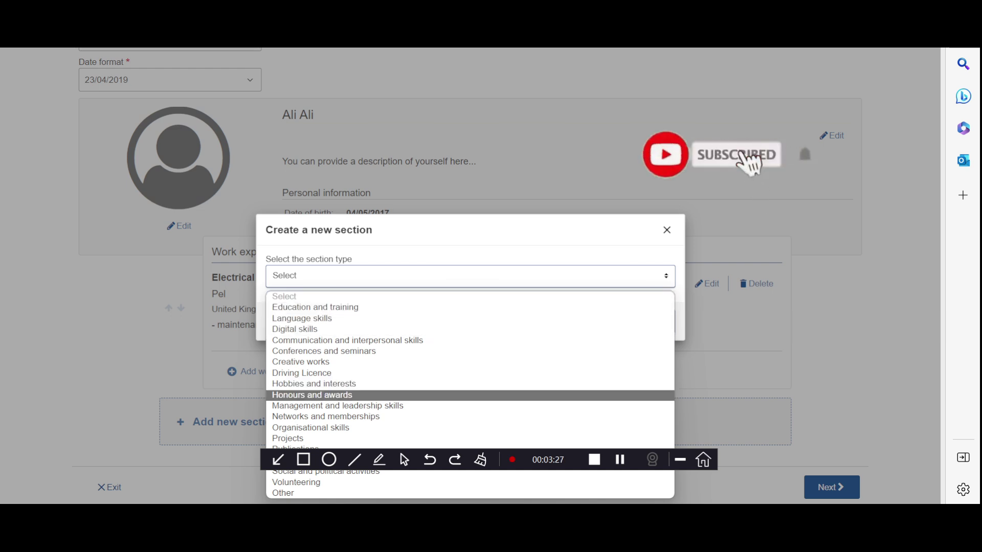
{"action": "key", "text": "Up"}
{"action": "key", "text": "Up"}
{"action": "key", "text": "Up"}
{"action": "key", "text": "Up"}
{"action": "key", "text": "Up"}
{"action": "key", "text": "Up"}
{"action": "key", "text": "Up"}
{"action": "key", "text": "Up"}
{"action": "key", "text": "Up"}
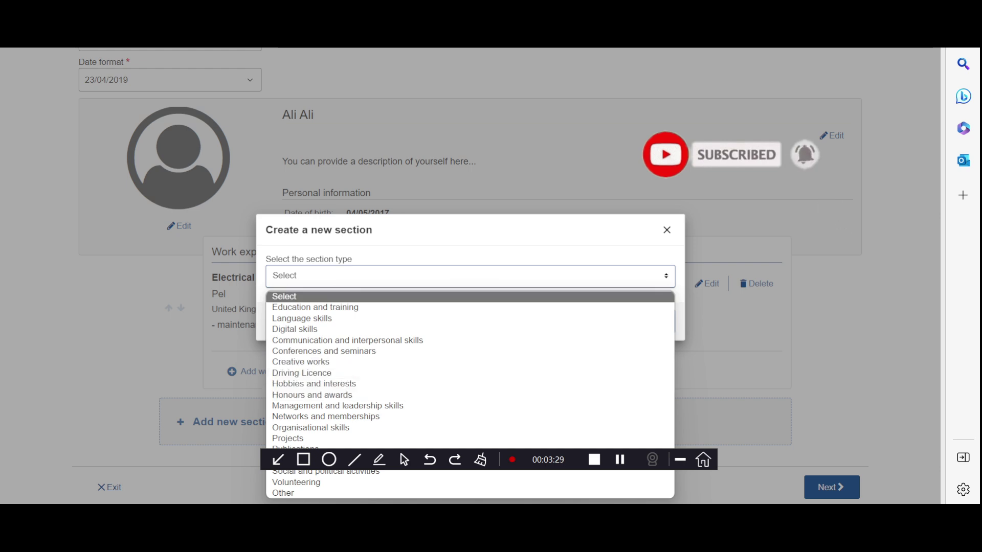
{"action": "key", "text": "Escape"}
{"action": "key", "text": "Escape"}
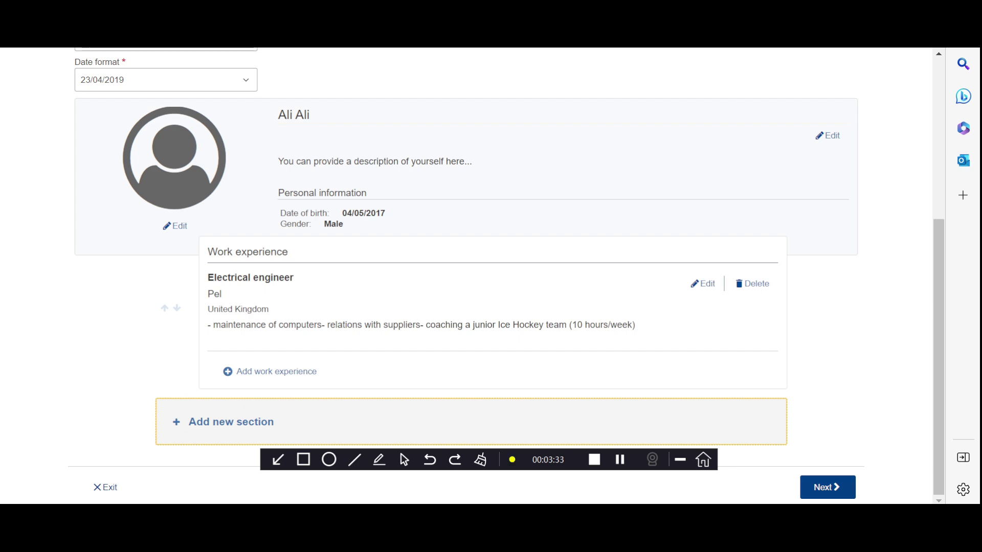
Step: Proceed to template selection and choose the two-column CV template with the grey sidebar
{"action": "left_click", "coordinate": [827, 487]}
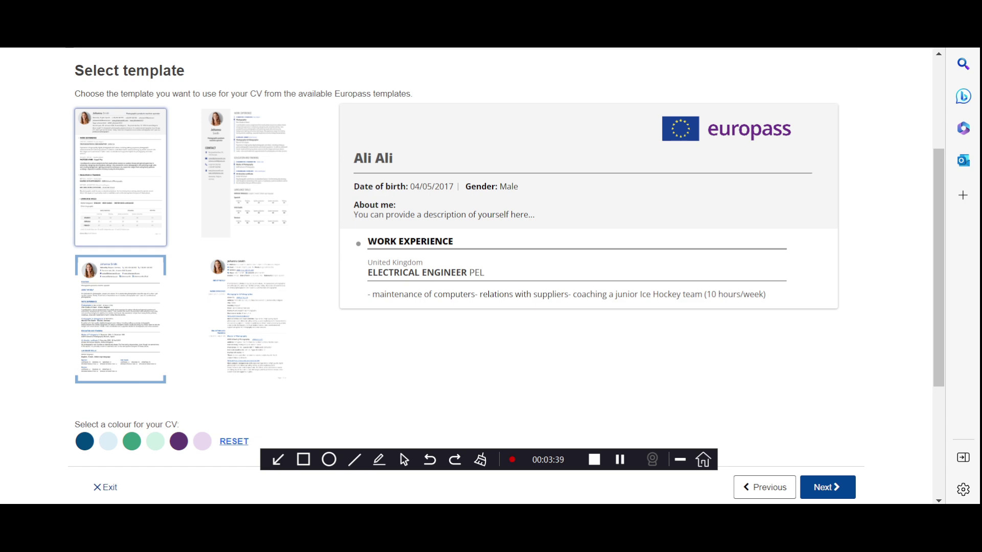
{"action": "scroll", "coordinate": [507, 256], "scroll_direction": "down", "scroll_amount": 4}
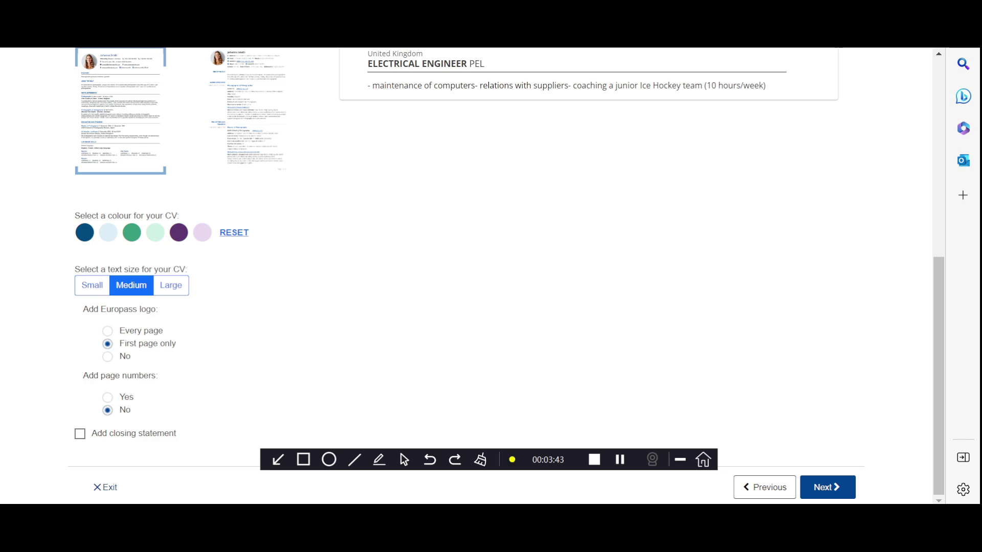
{"action": "scroll", "coordinate": [506, 256], "scroll_direction": "up", "scroll_amount": 7}
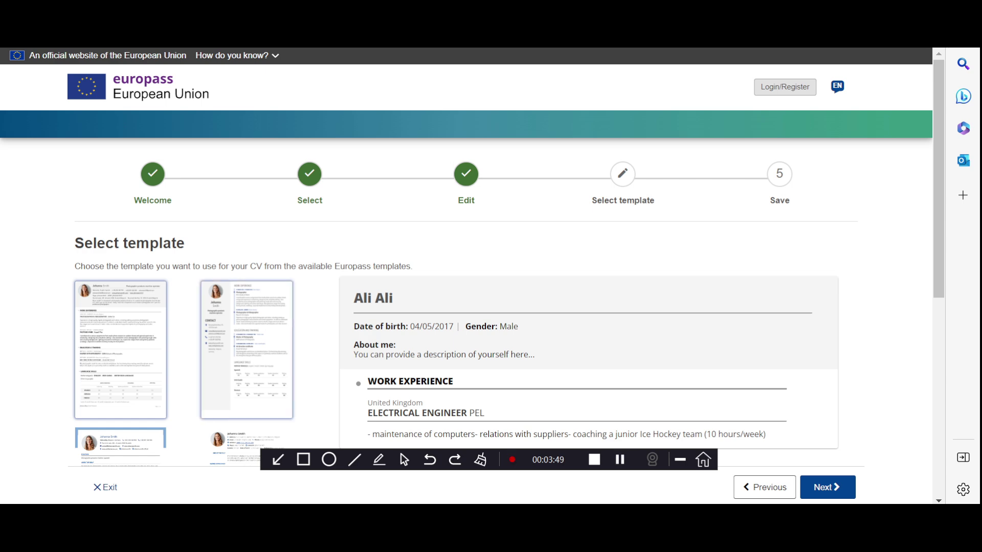
{"action": "left_click", "coordinate": [247, 349]}
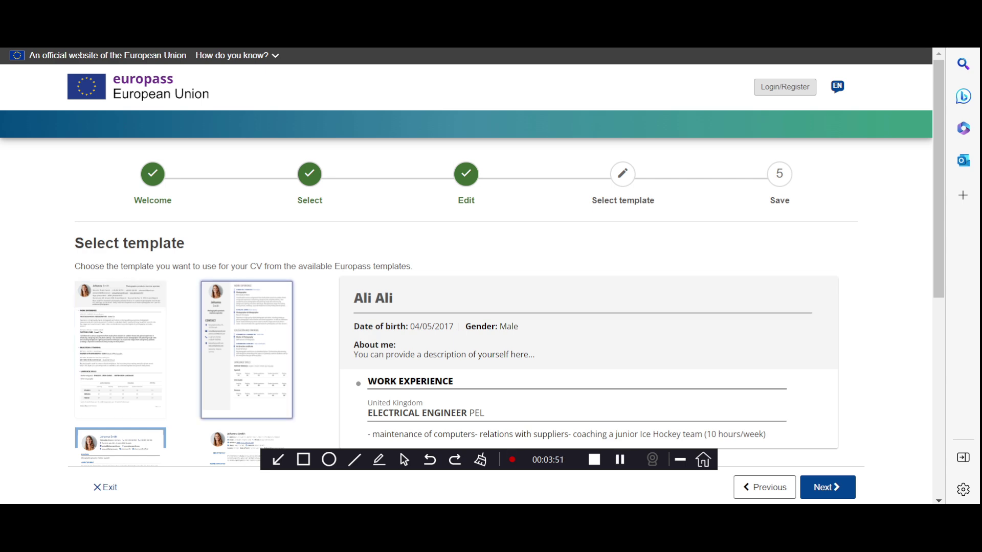
{"action": "scroll", "coordinate": [466, 275], "scroll_direction": "down", "scroll_amount": 7}
{"action": "scroll", "coordinate": [491, 256], "scroll_direction": "up", "scroll_amount": 7}
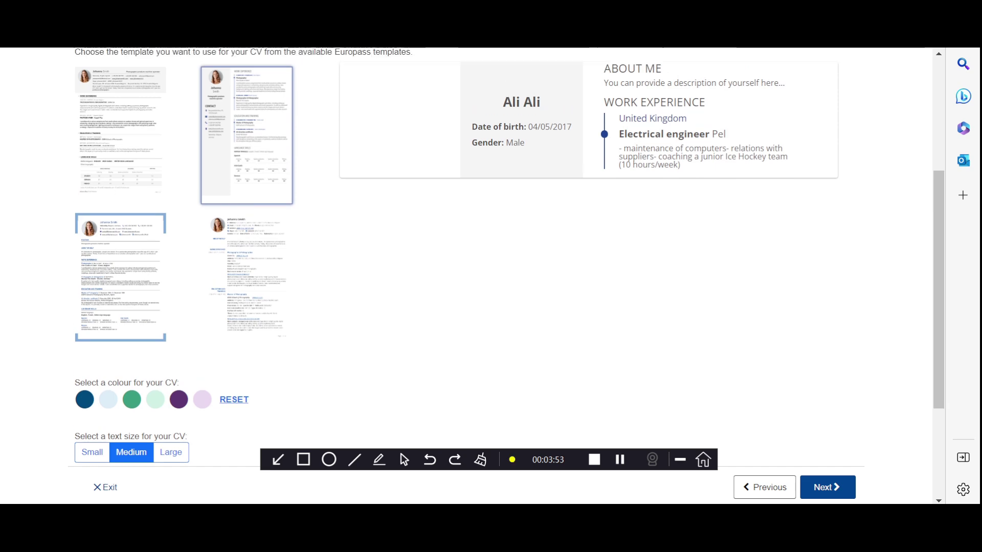
Step: Preview the CV in the blue-framed template and in the plain template with blue side headings
{"action": "left_click", "coordinate": [121, 434]}
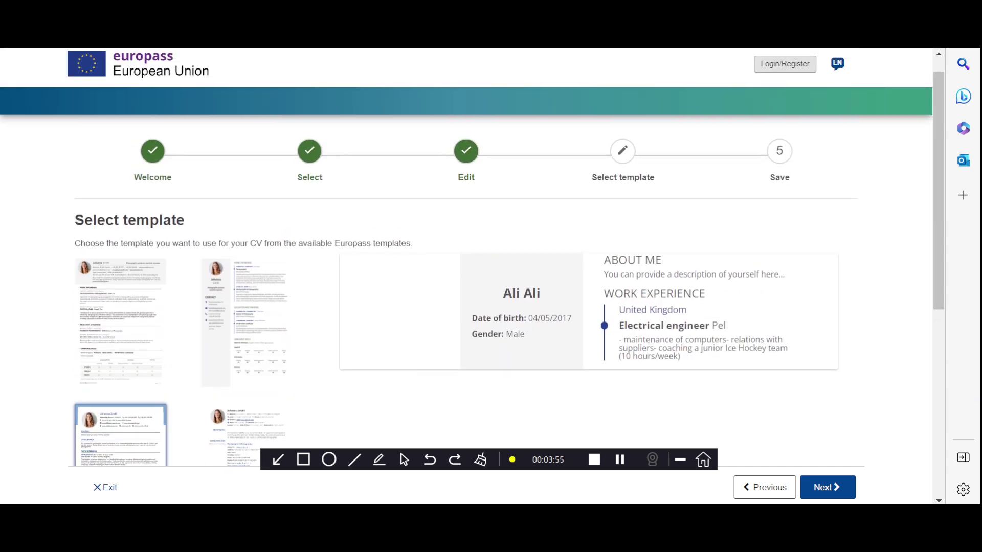
{"action": "scroll", "coordinate": [466, 276], "scroll_direction": "down", "scroll_amount": 1}
{"action": "scroll", "coordinate": [491, 256], "scroll_direction": "down", "scroll_amount": 3}
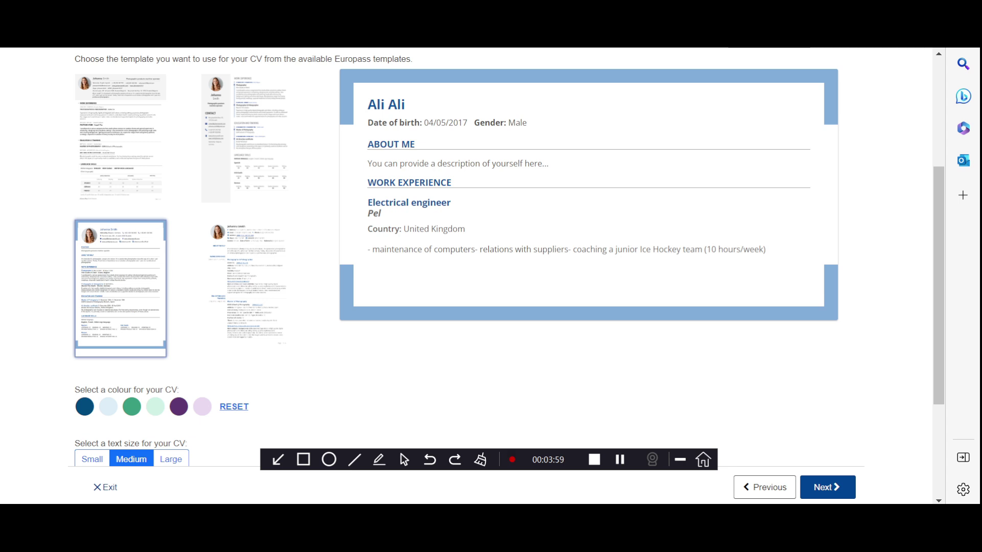
{"action": "left_click", "coordinate": [247, 288]}
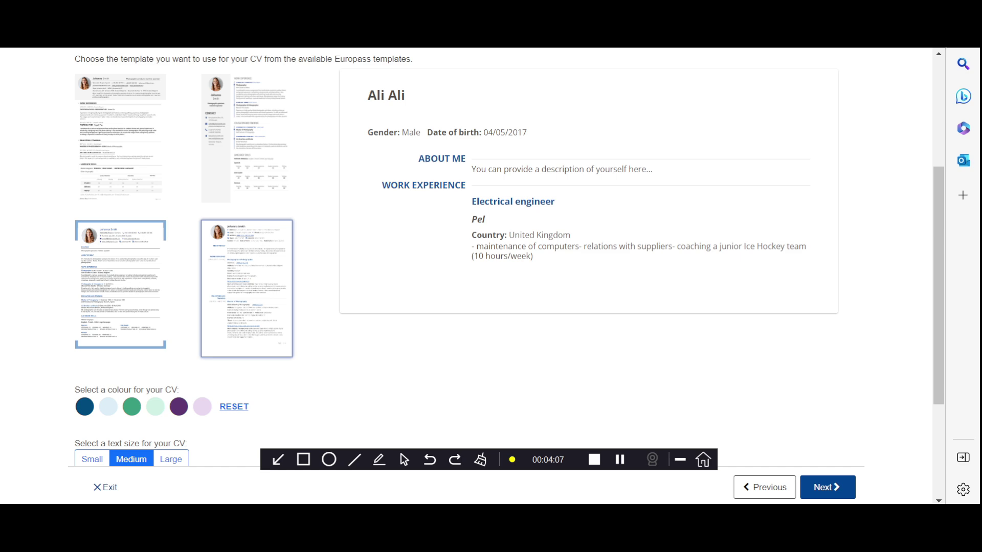
Step: Choose the template with the grey header band and proceed to the save stage
{"action": "scroll", "coordinate": [120, 281], "scroll_direction": "up", "scroll_amount": 3}
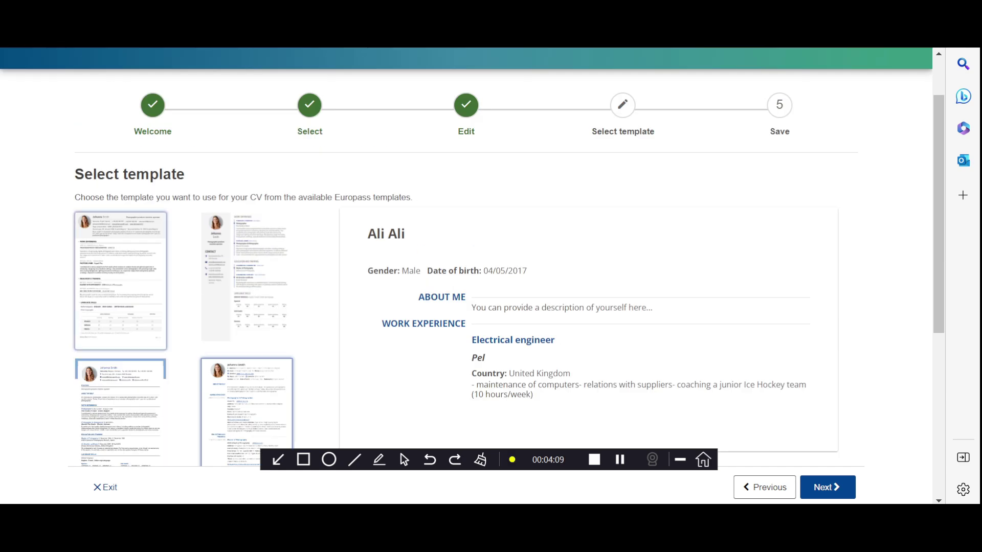
{"action": "left_click", "coordinate": [120, 281]}
{"action": "scroll", "coordinate": [473, 258], "scroll_direction": "down", "scroll_amount": 4}
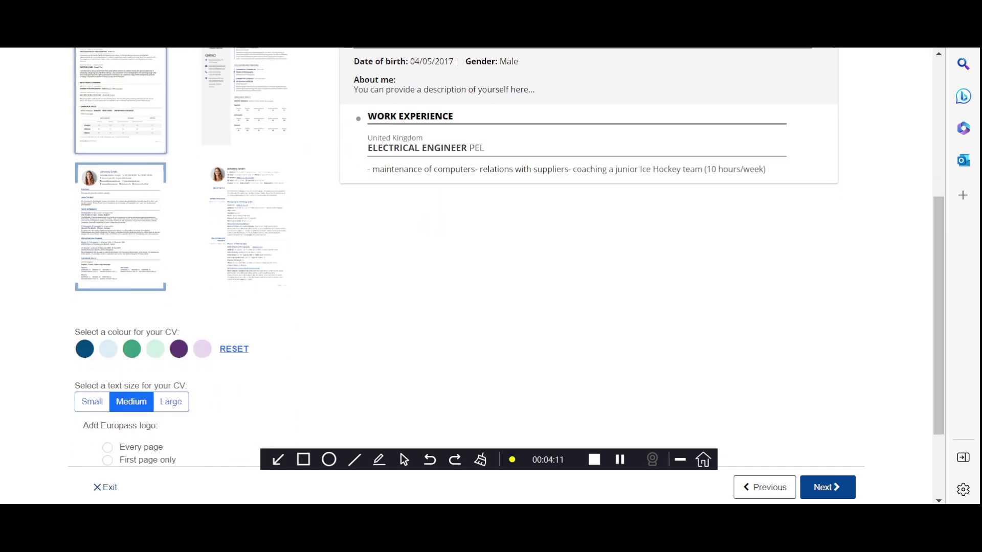
{"action": "left_click", "coordinate": [827, 487]}
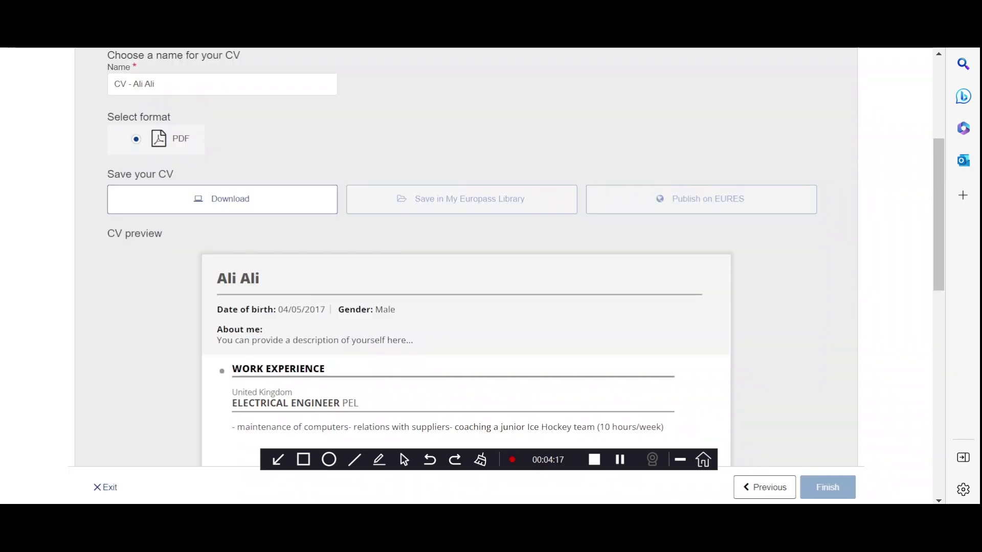
Step: Examine the CV preview together with the name, PDF format and save options
{"action": "scroll", "coordinate": [466, 257], "scroll_direction": "down", "scroll_amount": 6}
{"action": "scroll", "coordinate": [466, 257], "scroll_direction": "up", "scroll_amount": 4}
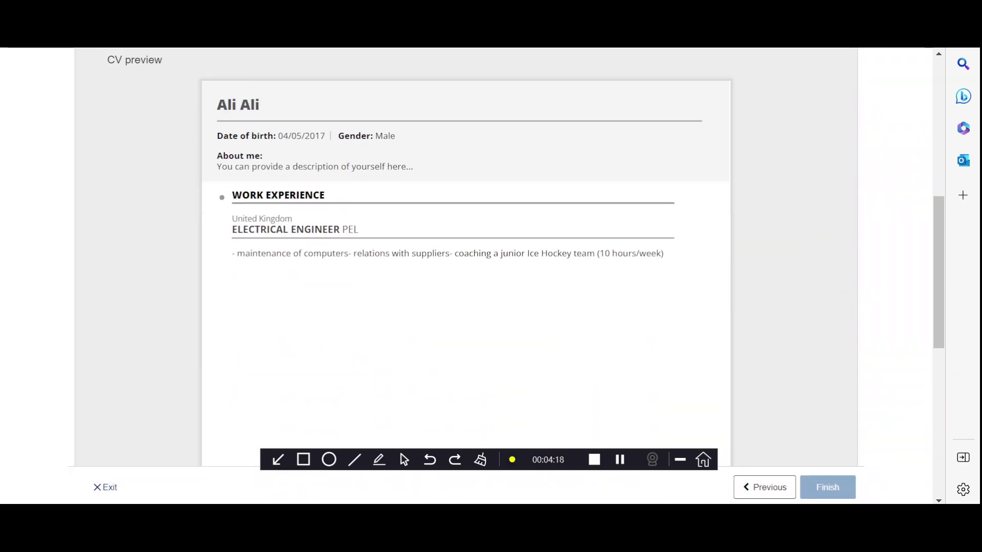
{"action": "scroll", "coordinate": [466, 257], "scroll_direction": "down", "scroll_amount": 7}
{"action": "scroll", "coordinate": [466, 257], "scroll_direction": "up", "scroll_amount": 8}
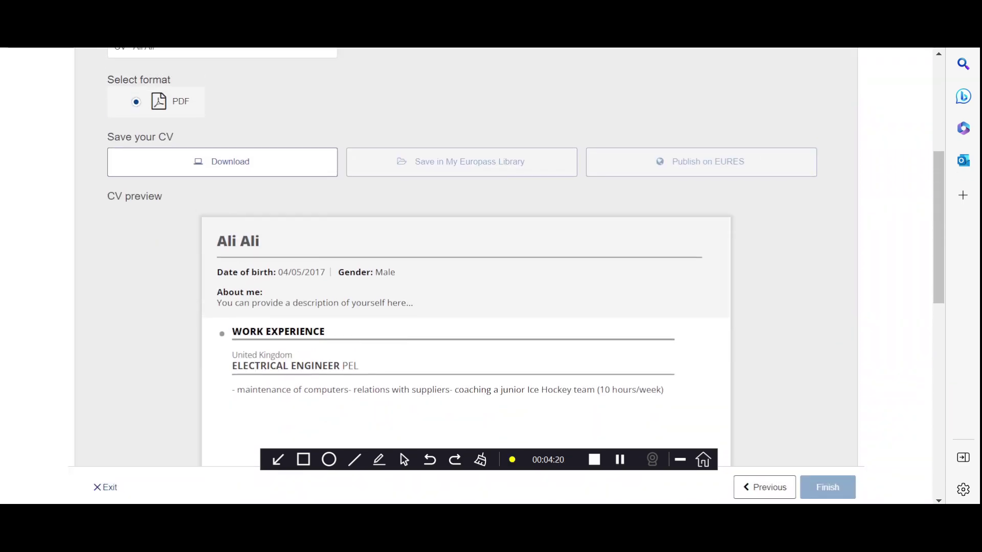
{"action": "scroll", "coordinate": [466, 257], "scroll_direction": "up", "scroll_amount": 3}
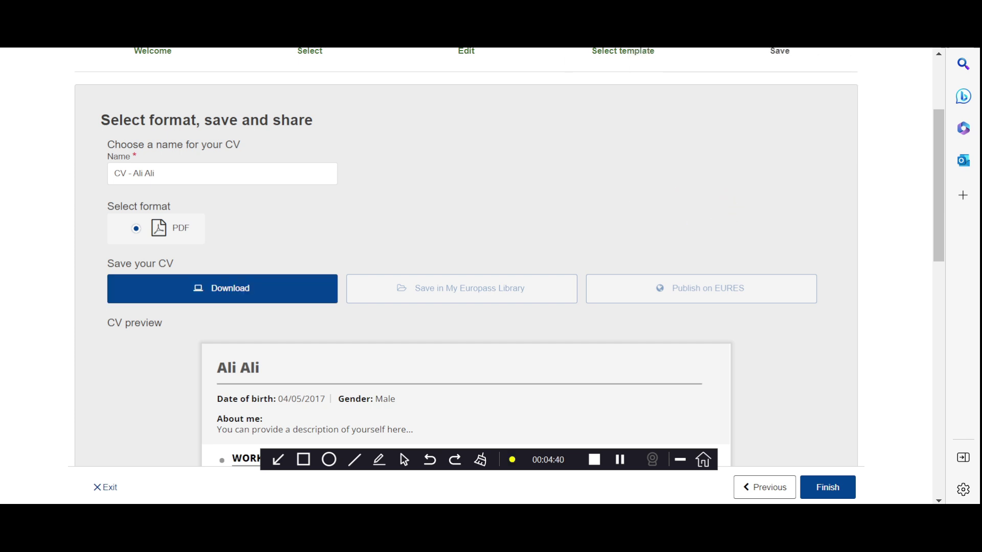
{"action": "scroll", "coordinate": [223, 288], "scroll_direction": "up", "scroll_amount": 3}
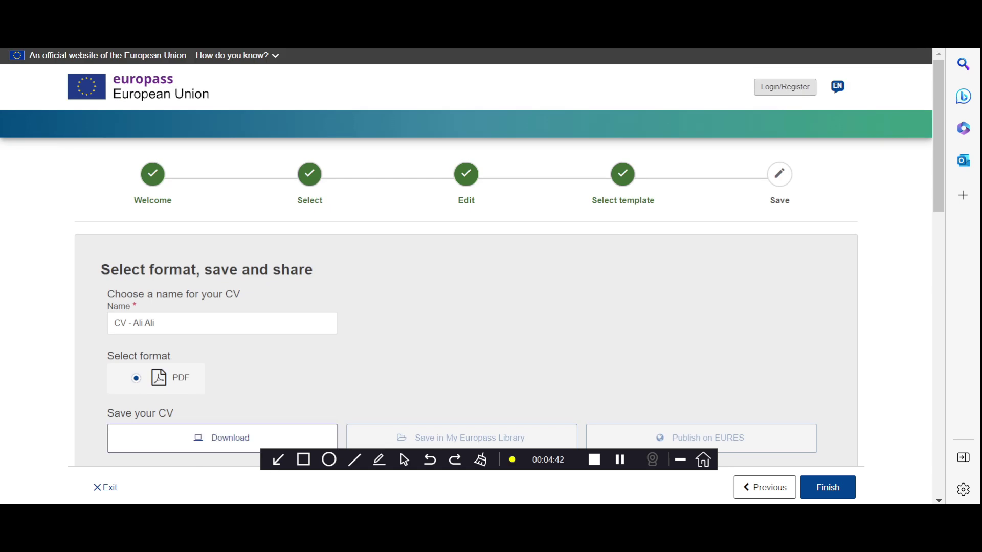
{"action": "scroll", "coordinate": [466, 276], "scroll_direction": "down", "scroll_amount": 3}
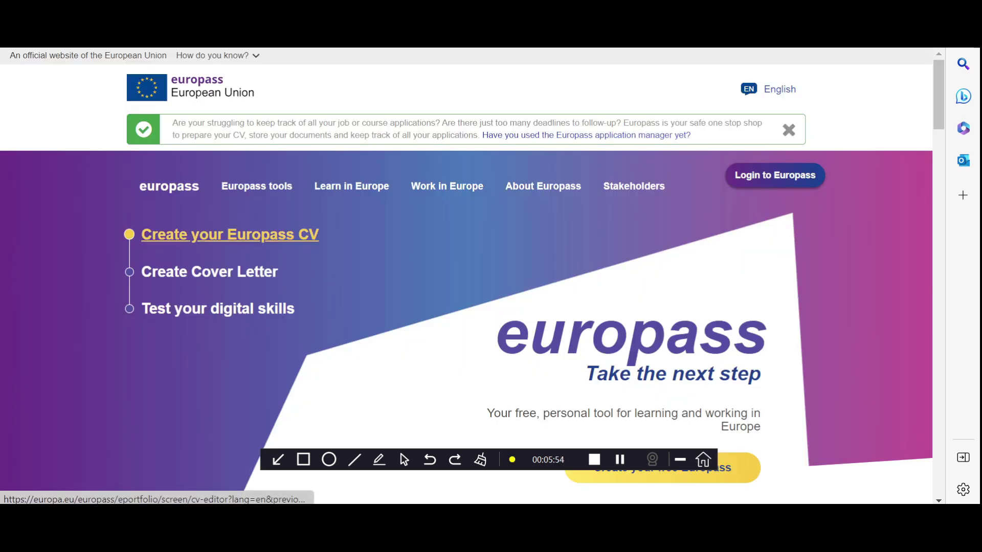
Step: Start creating a Europass CV from the home page and resume the last CV draft
{"action": "left_click", "coordinate": [230, 234]}
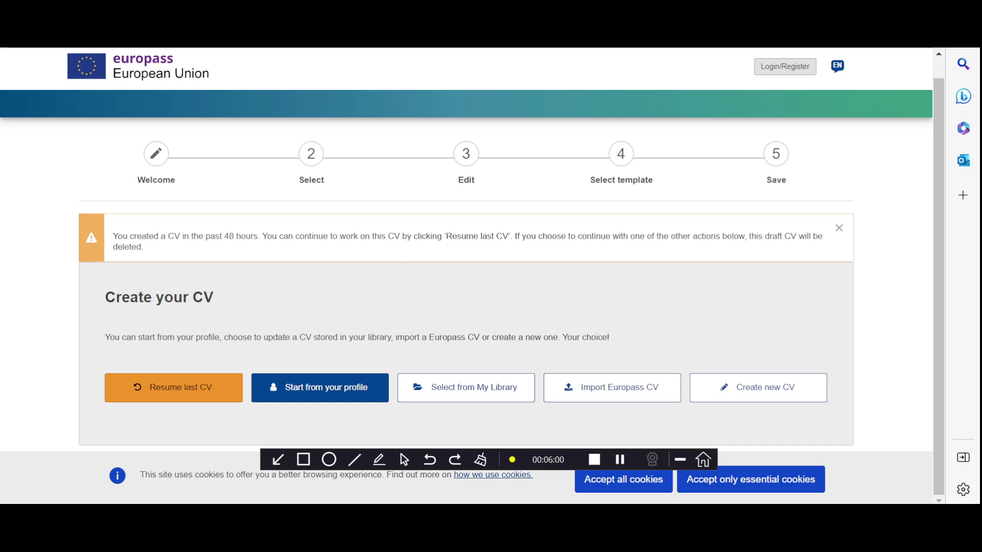
{"action": "left_click", "coordinate": [612, 387]}
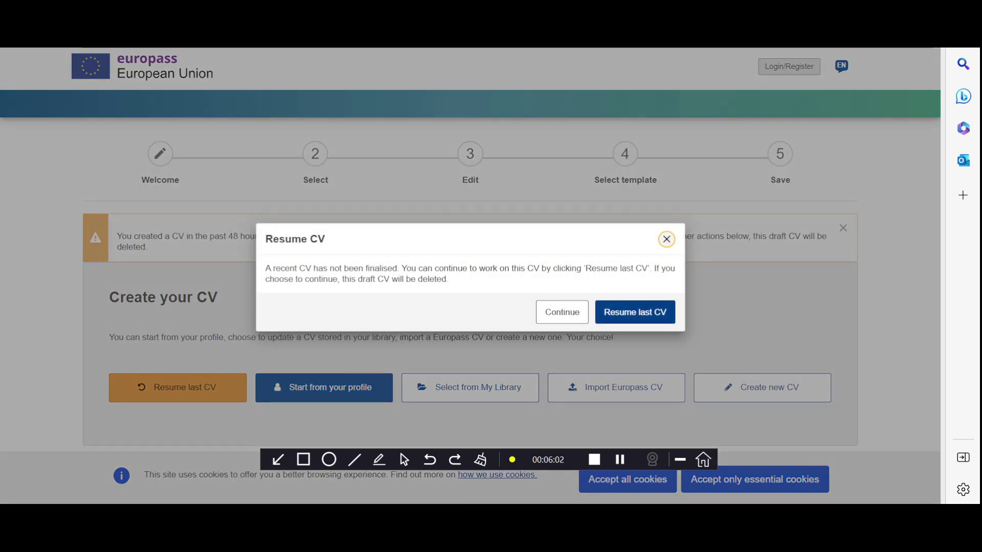
{"action": "left_click", "coordinate": [634, 312]}
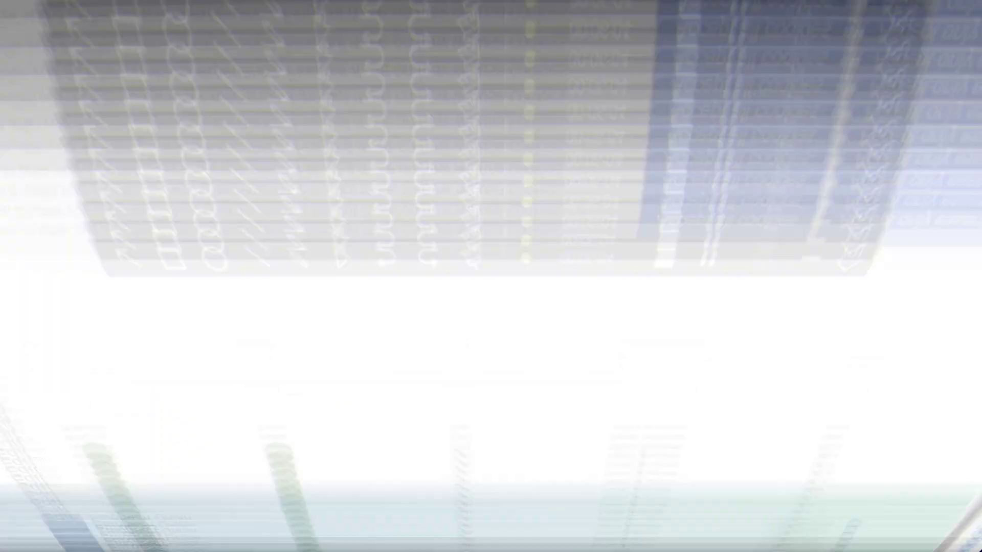
{"action": "scroll", "coordinate": [466, 276], "scroll_direction": "down", "scroll_amount": 4}
{"action": "scroll", "coordinate": [465, 276], "scroll_direction": "up", "scroll_amount": 1}
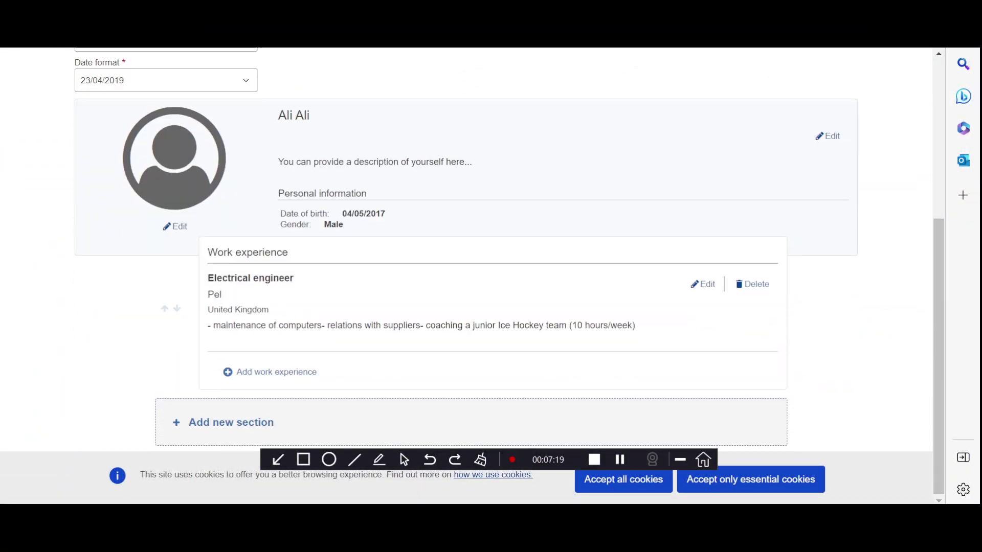
{"action": "scroll", "coordinate": [491, 251], "scroll_direction": "up", "scroll_amount": 3}
{"action": "scroll", "coordinate": [491, 251], "scroll_direction": "down", "scroll_amount": 3}
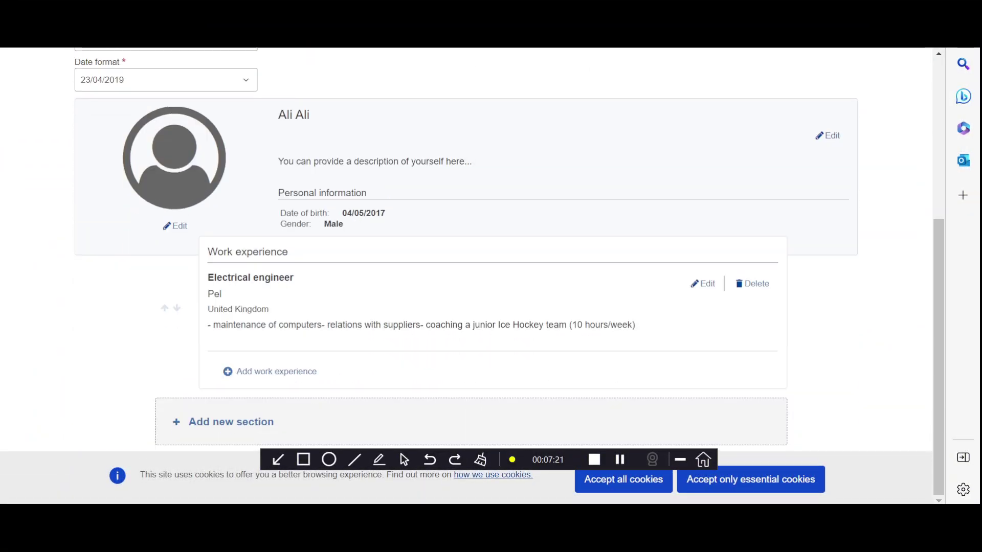
Step: Set the CV language to português and check the translated section headings
{"action": "scroll", "coordinate": [491, 271], "scroll_direction": "up", "scroll_amount": 5}
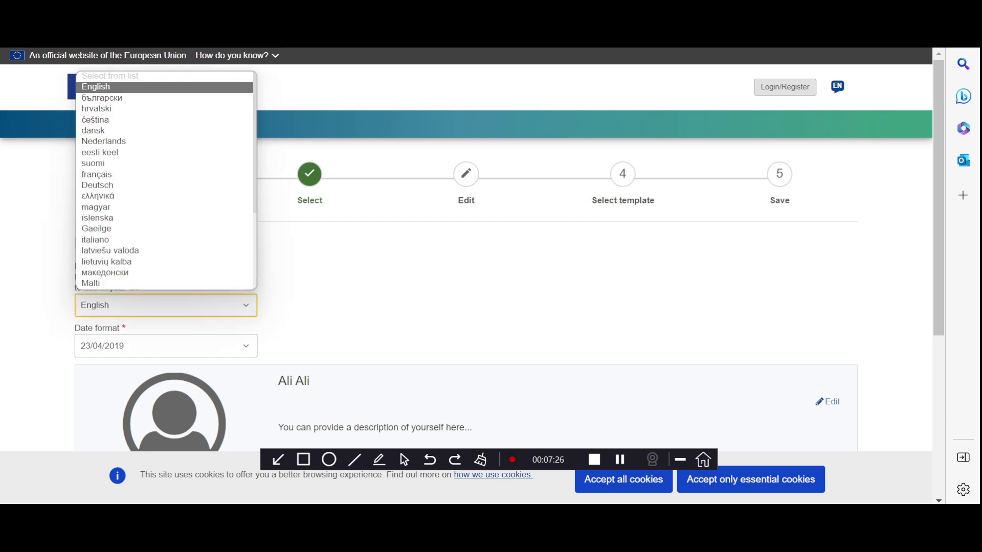
{"action": "key", "text": "p"}
{"action": "key", "text": "Down"}
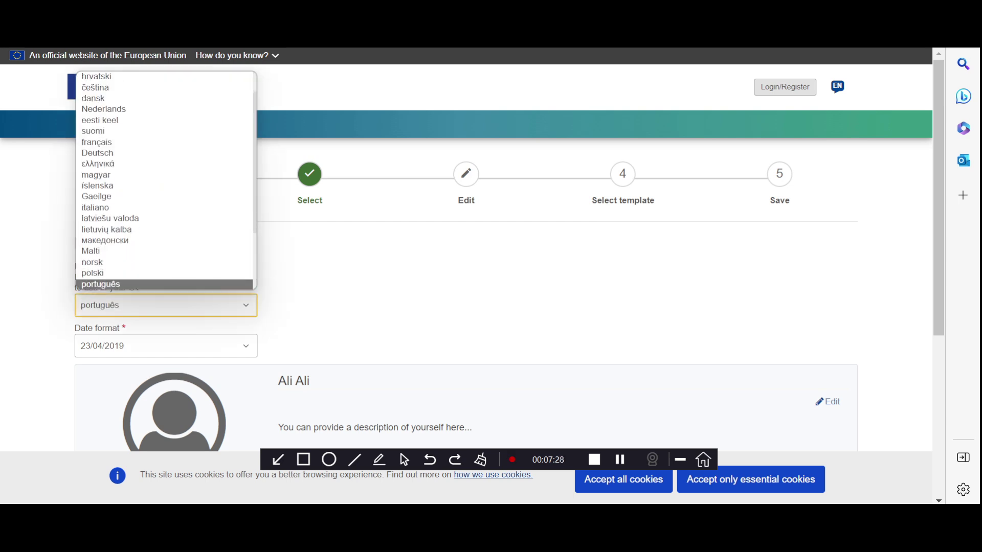
{"action": "key", "text": "Down"}
{"action": "key", "text": "Down"}
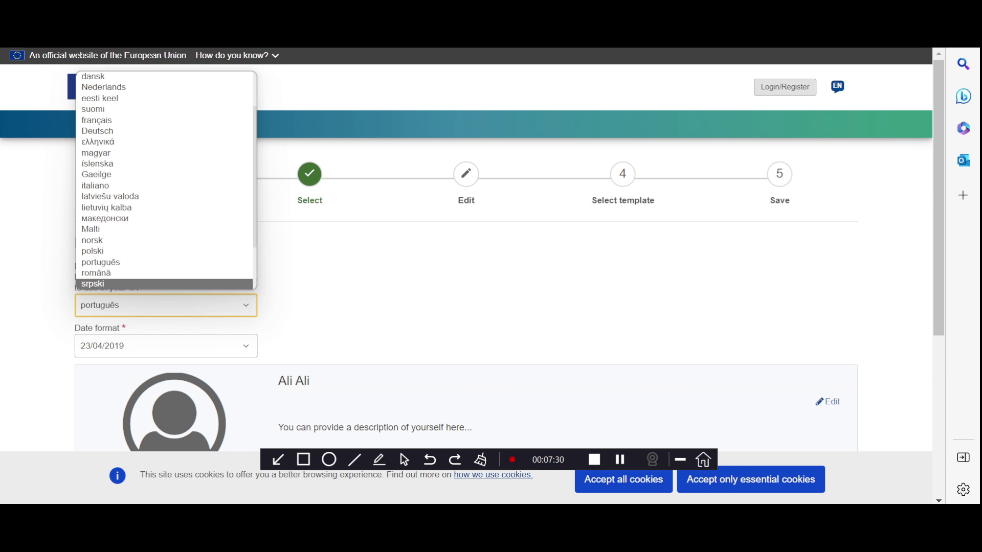
{"action": "key", "text": "p"}
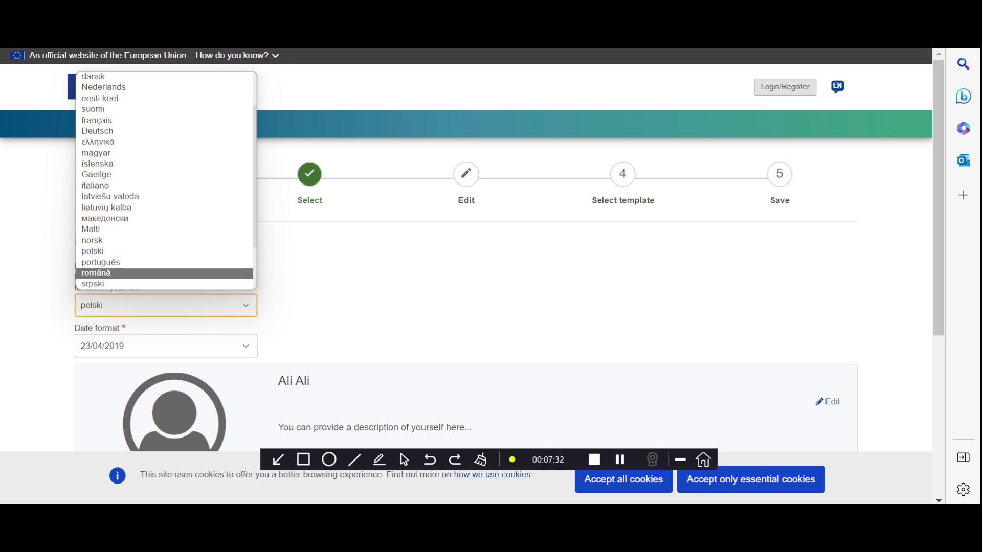
{"action": "left_click", "coordinate": [100, 261]}
{"action": "scroll", "coordinate": [466, 250], "scroll_direction": "down", "scroll_amount": 5}
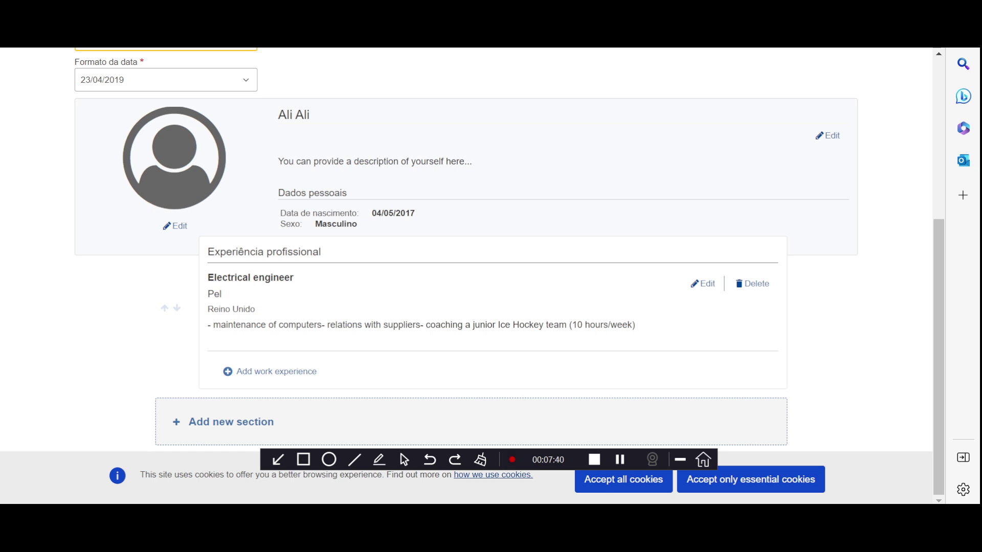
Step: Switch the CV language to eesti keel
{"action": "scroll", "coordinate": [470, 251], "scroll_direction": "up", "scroll_amount": 3}
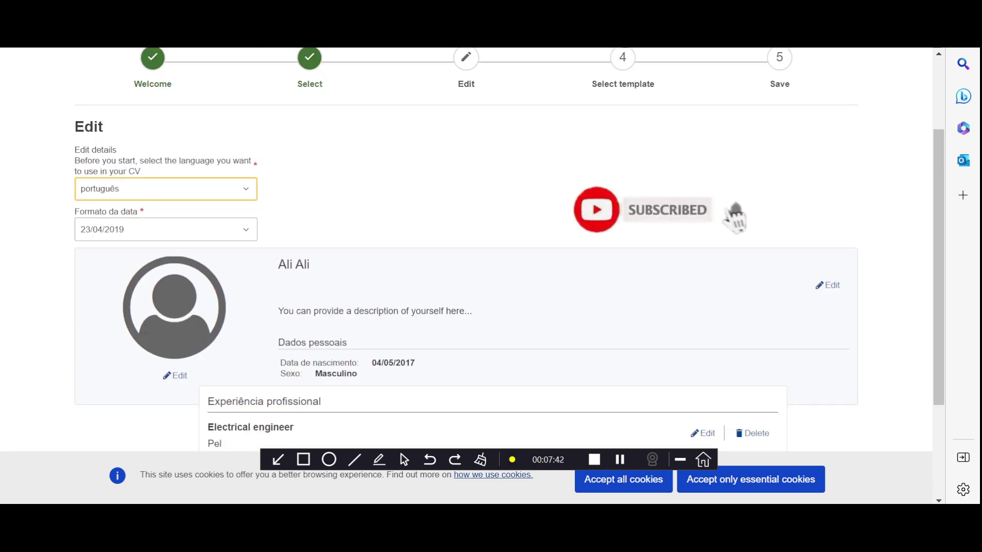
{"action": "left_click", "coordinate": [165, 188]}
{"action": "left_click", "coordinate": [165, 255]}
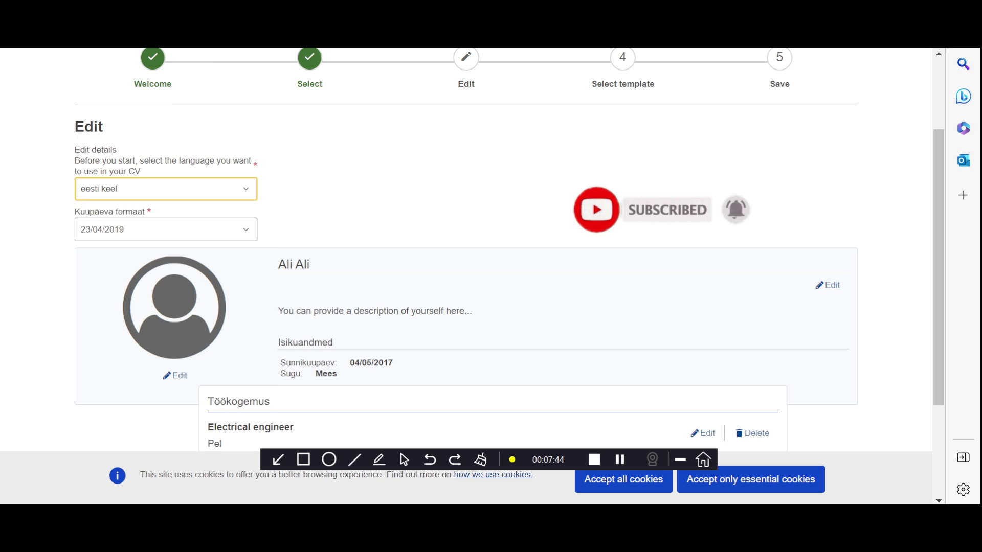
Step: Set the CV language to Deutsch and check the translated personal details and work experience
{"action": "left_click", "coordinate": [166, 189]}
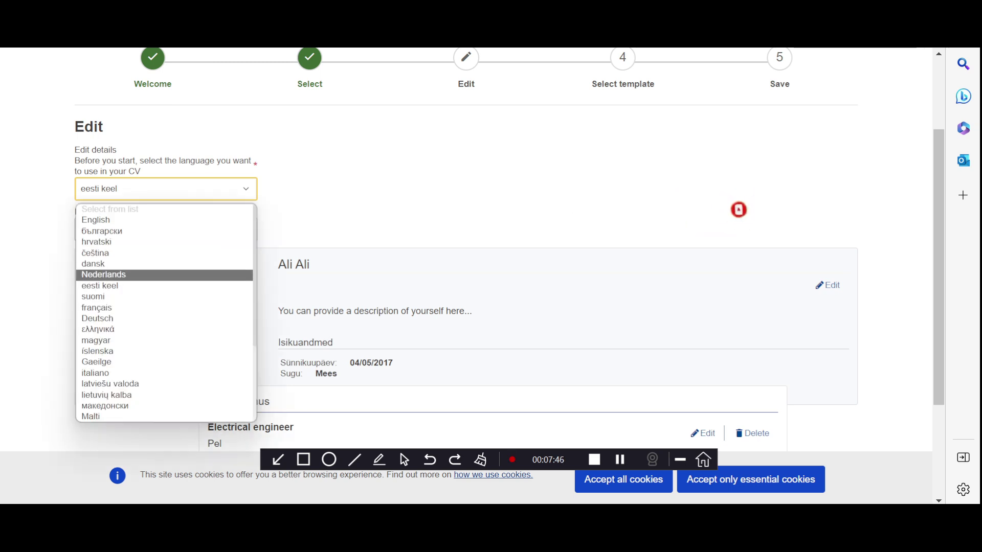
{"action": "left_click", "coordinate": [165, 318]}
{"action": "scroll", "coordinate": [467, 277], "scroll_direction": "down", "scroll_amount": 3}
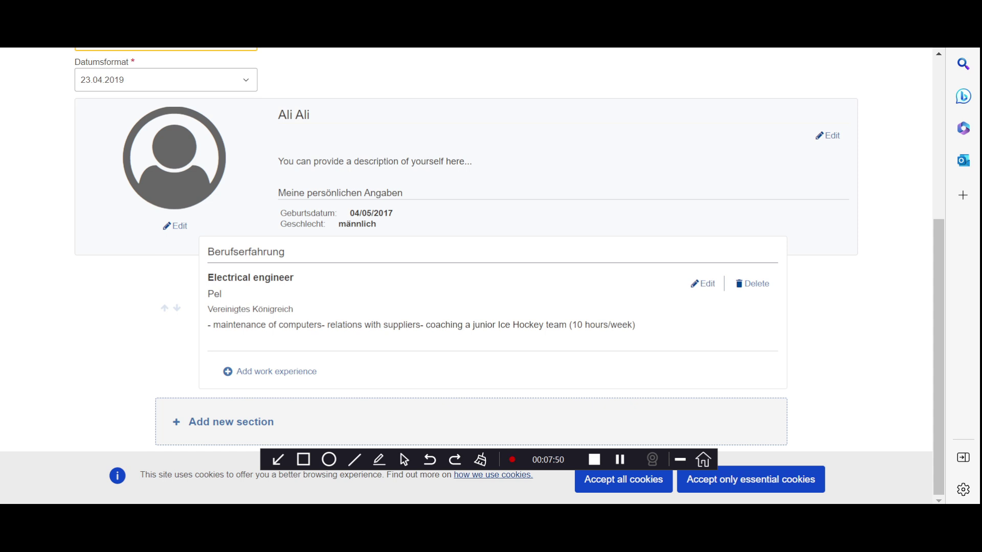
{"action": "left_click_drag", "start_coordinate": [280, 214], "coordinate": [393, 224]}
{"action": "left_click", "coordinate": [393, 224]}
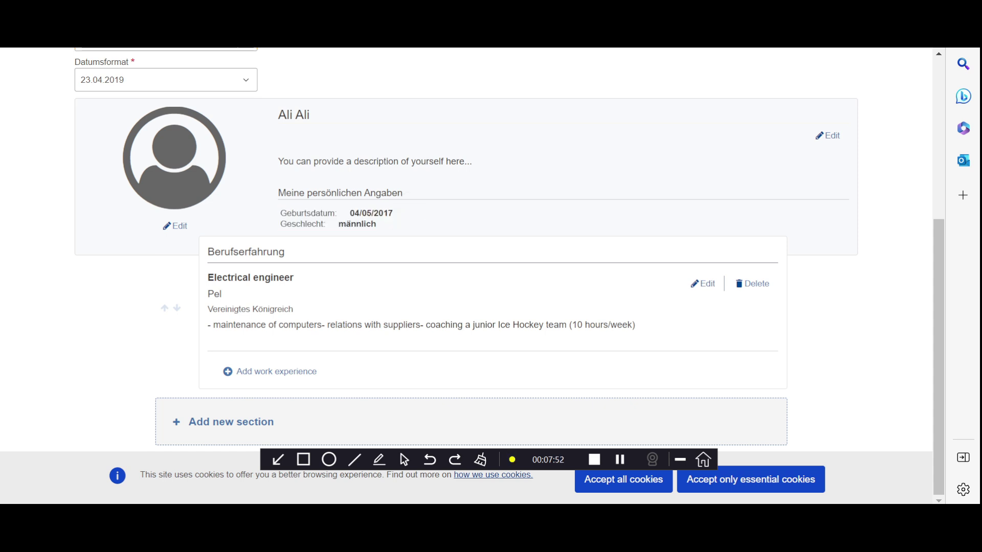
Step: Accept only essential cookies and choose the blue-framed template for the German CV
{"action": "left_click", "coordinate": [750, 480]}
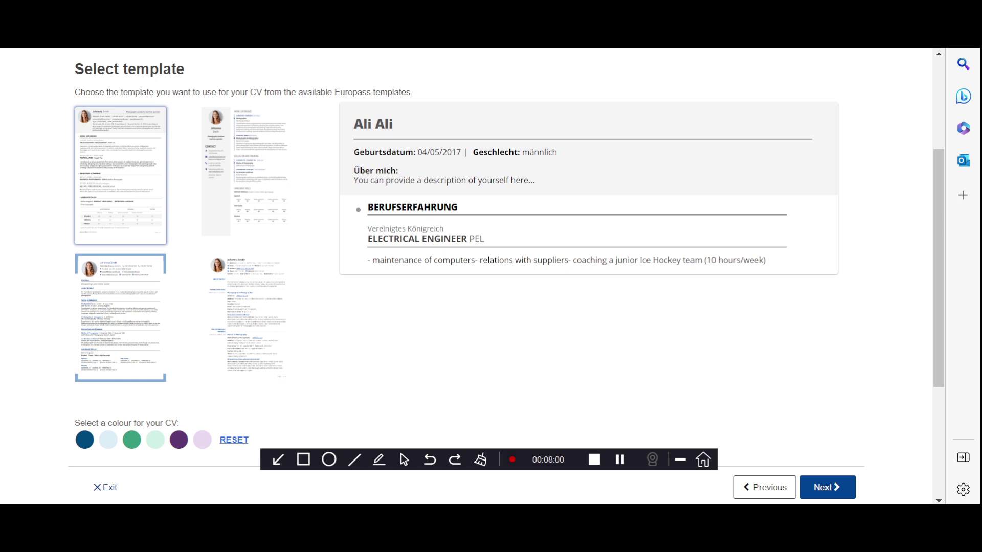
{"action": "left_click", "coordinate": [247, 175]}
{"action": "left_click", "coordinate": [120, 322]}
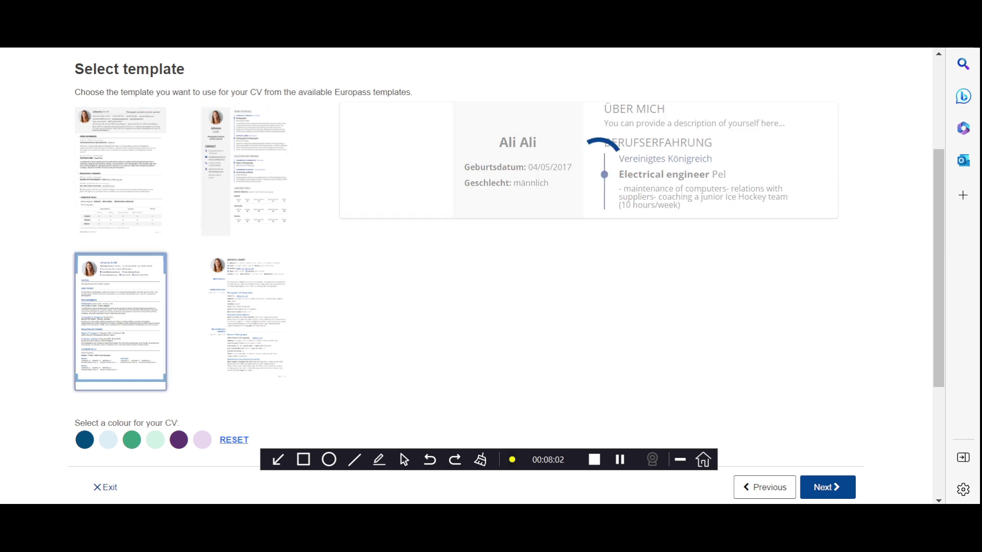
Step: Proceed to the save stage and download the CV as a PDF
{"action": "left_click", "coordinate": [827, 487]}
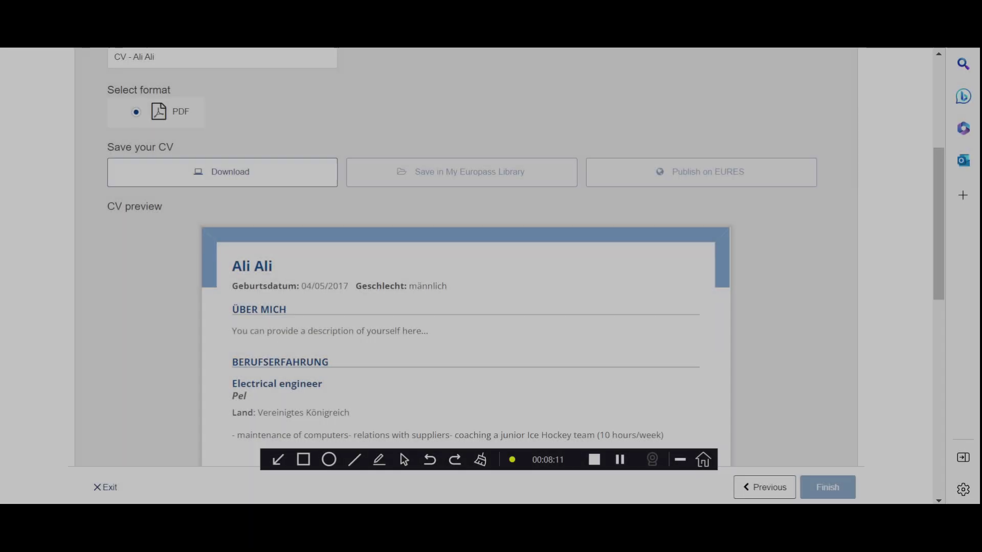
{"action": "left_click", "coordinate": [220, 171]}
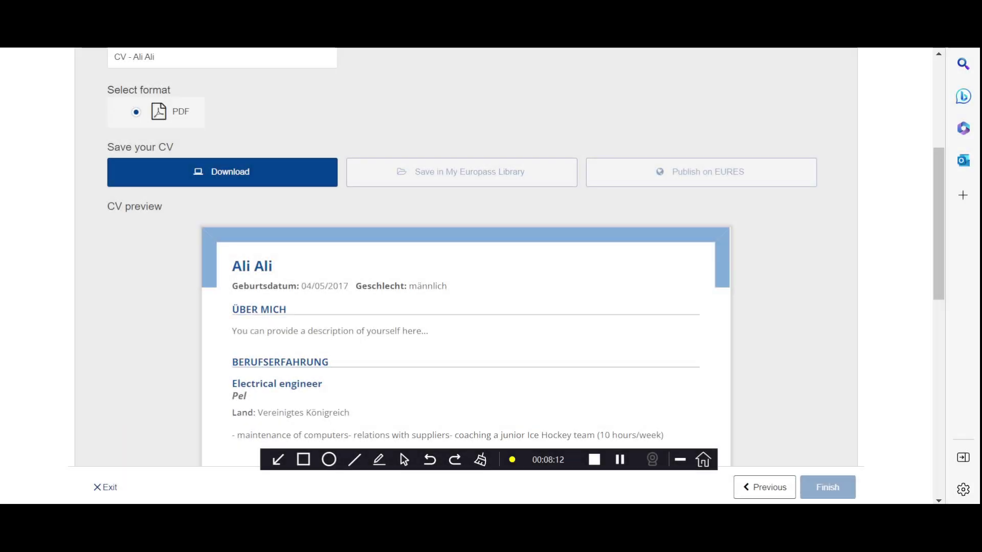